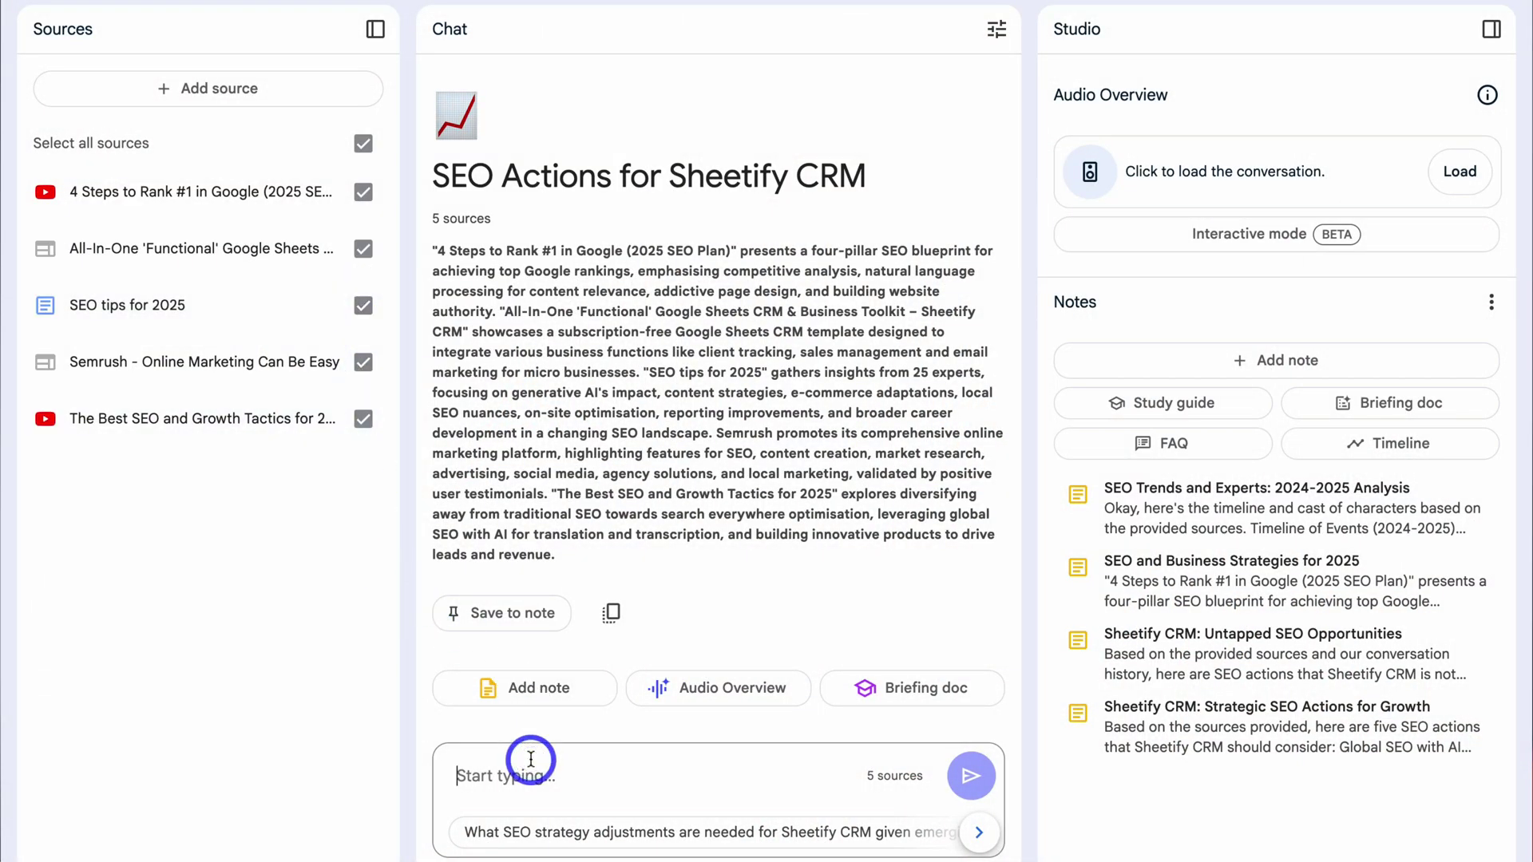
# Step: Ask the suggested SEO strategy adjustments question and open citation 1 in the source transcript
pyautogui.click(587, 834)
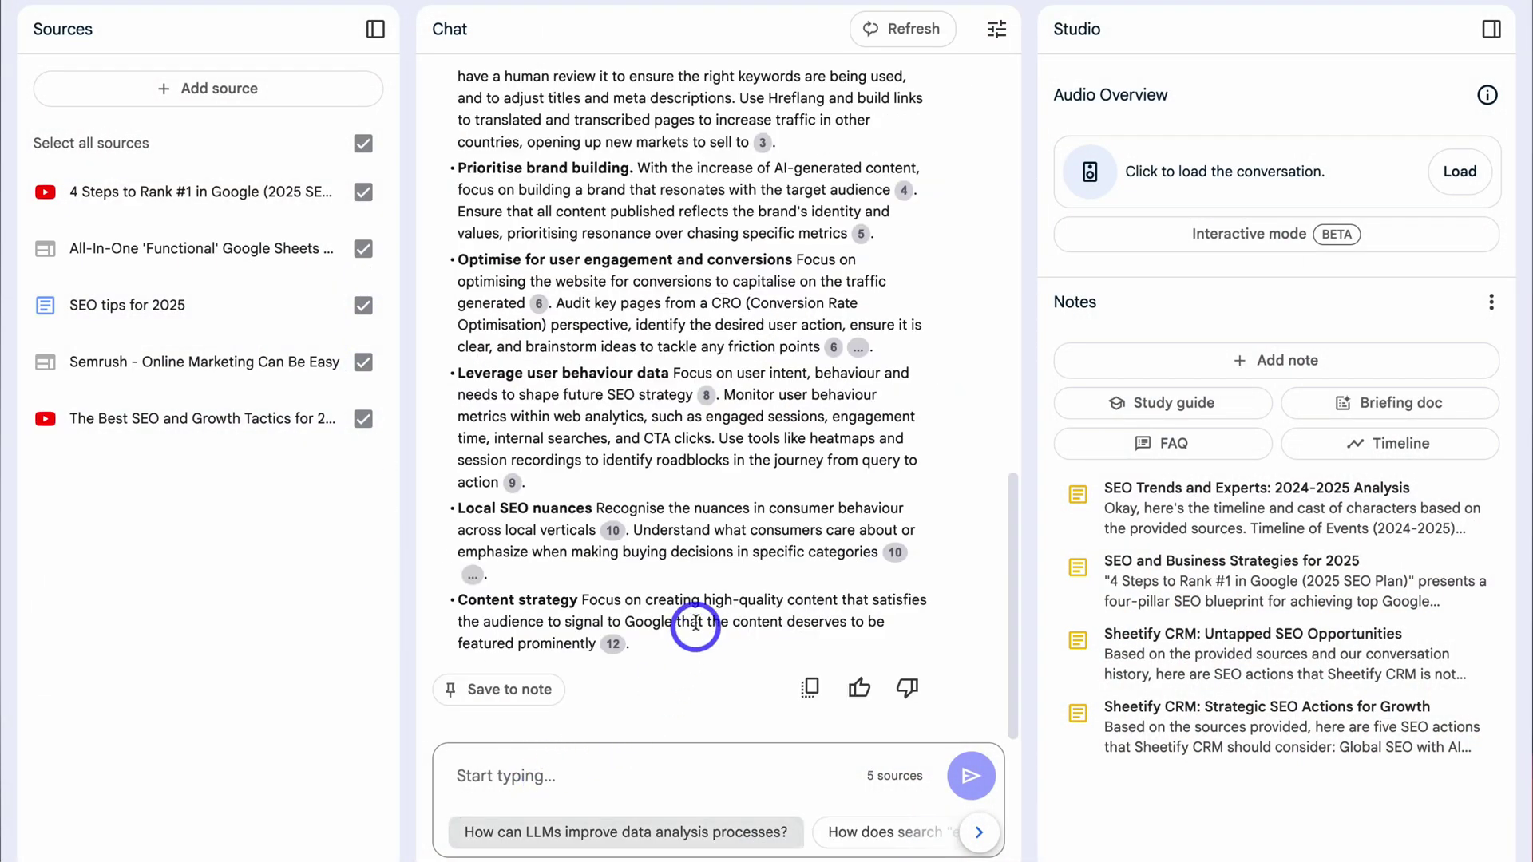
pyautogui.scroll(3, 691, 619)
pyautogui.click(672, 356)
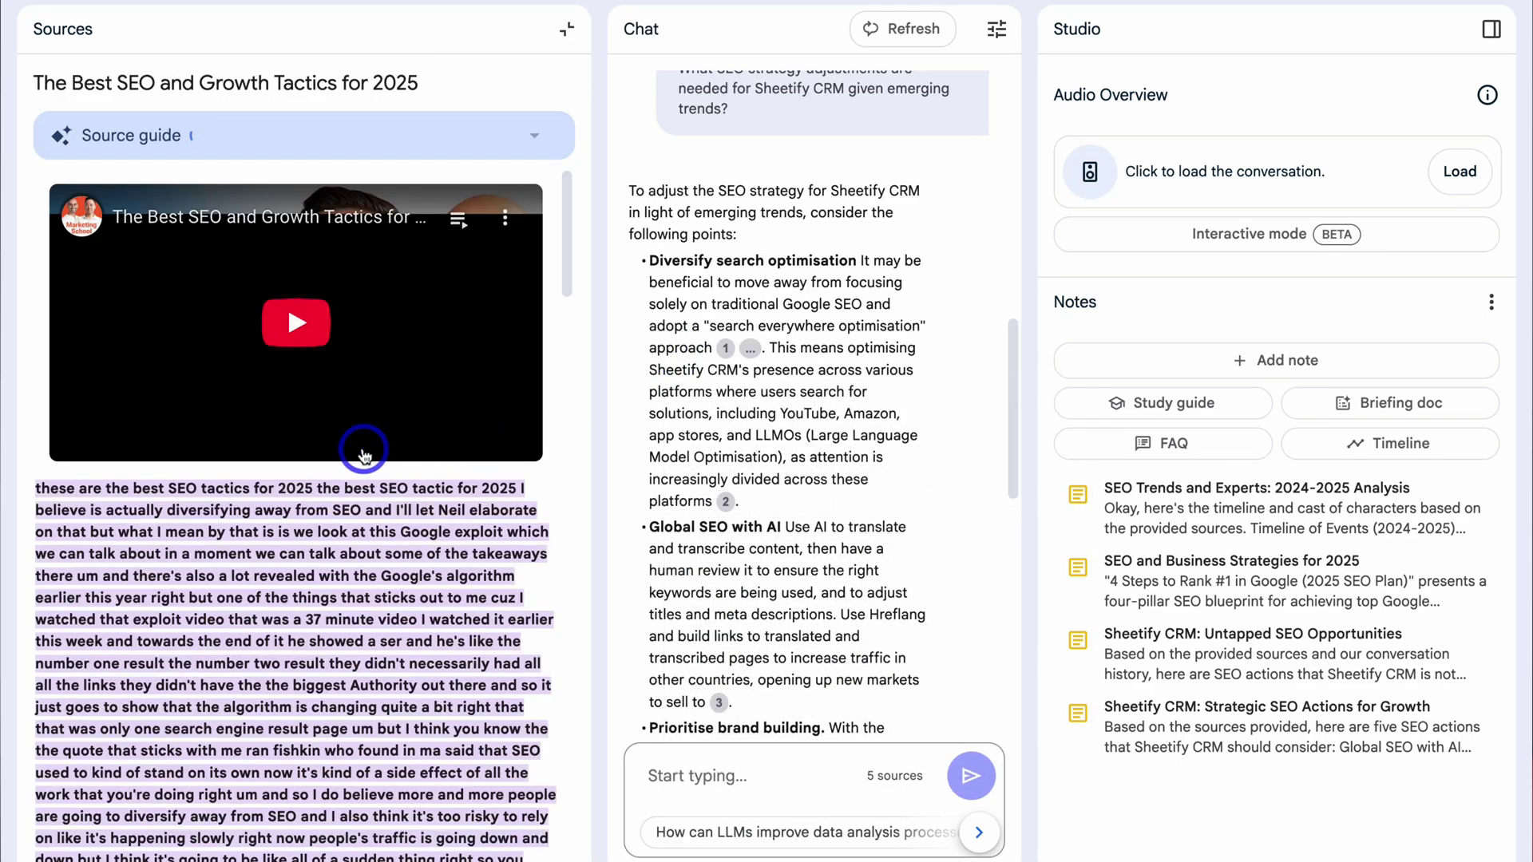
pyautogui.scroll(-10, 363, 455)
# Step: Start playing the audio overview in Interactive mode
pyautogui.moveTo(725, 349)
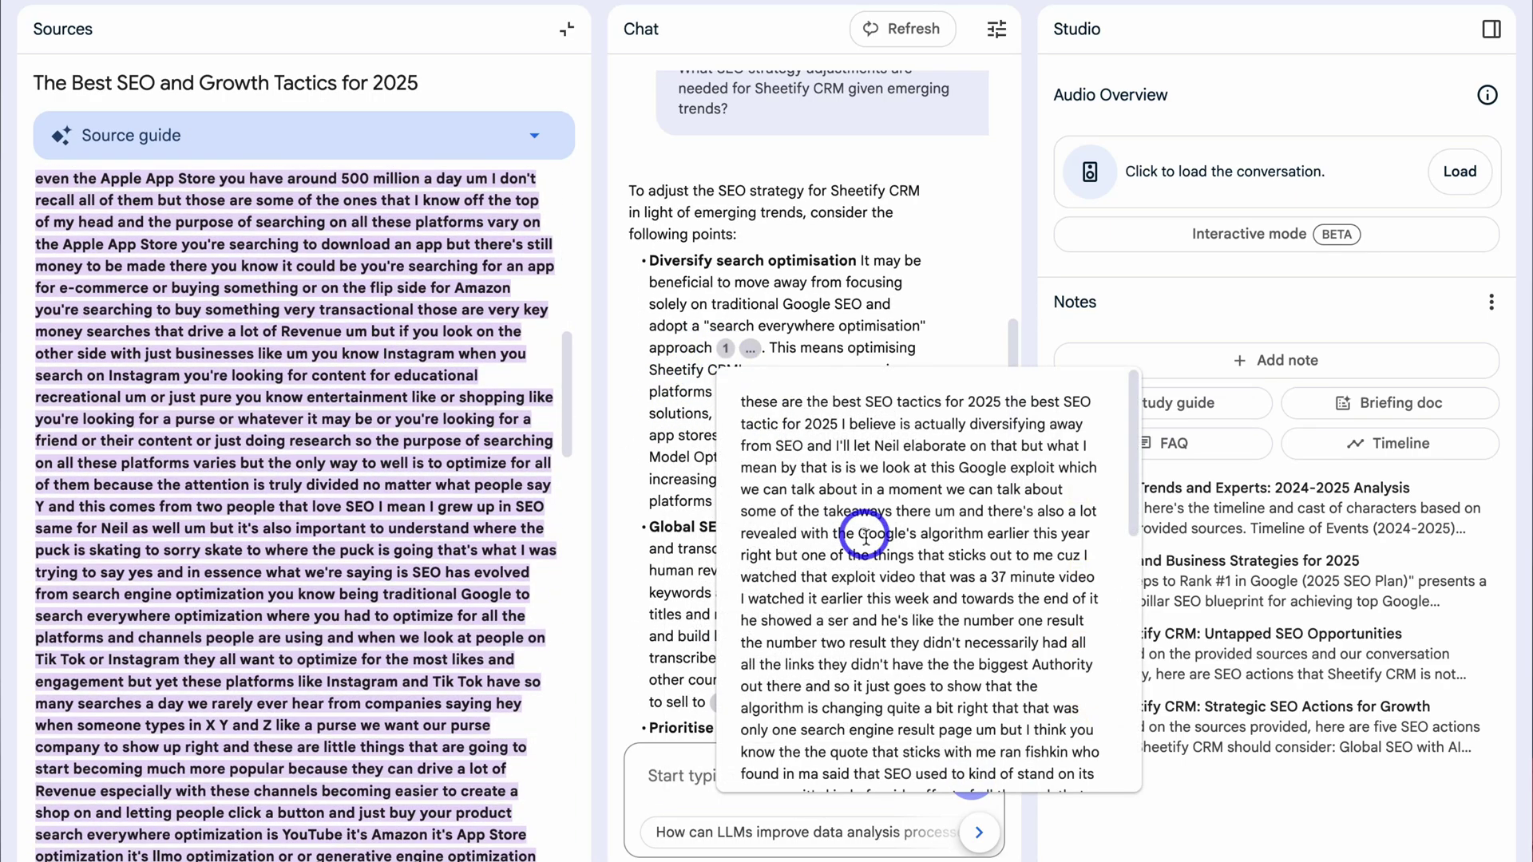
pyautogui.scroll(-5, 865, 537)
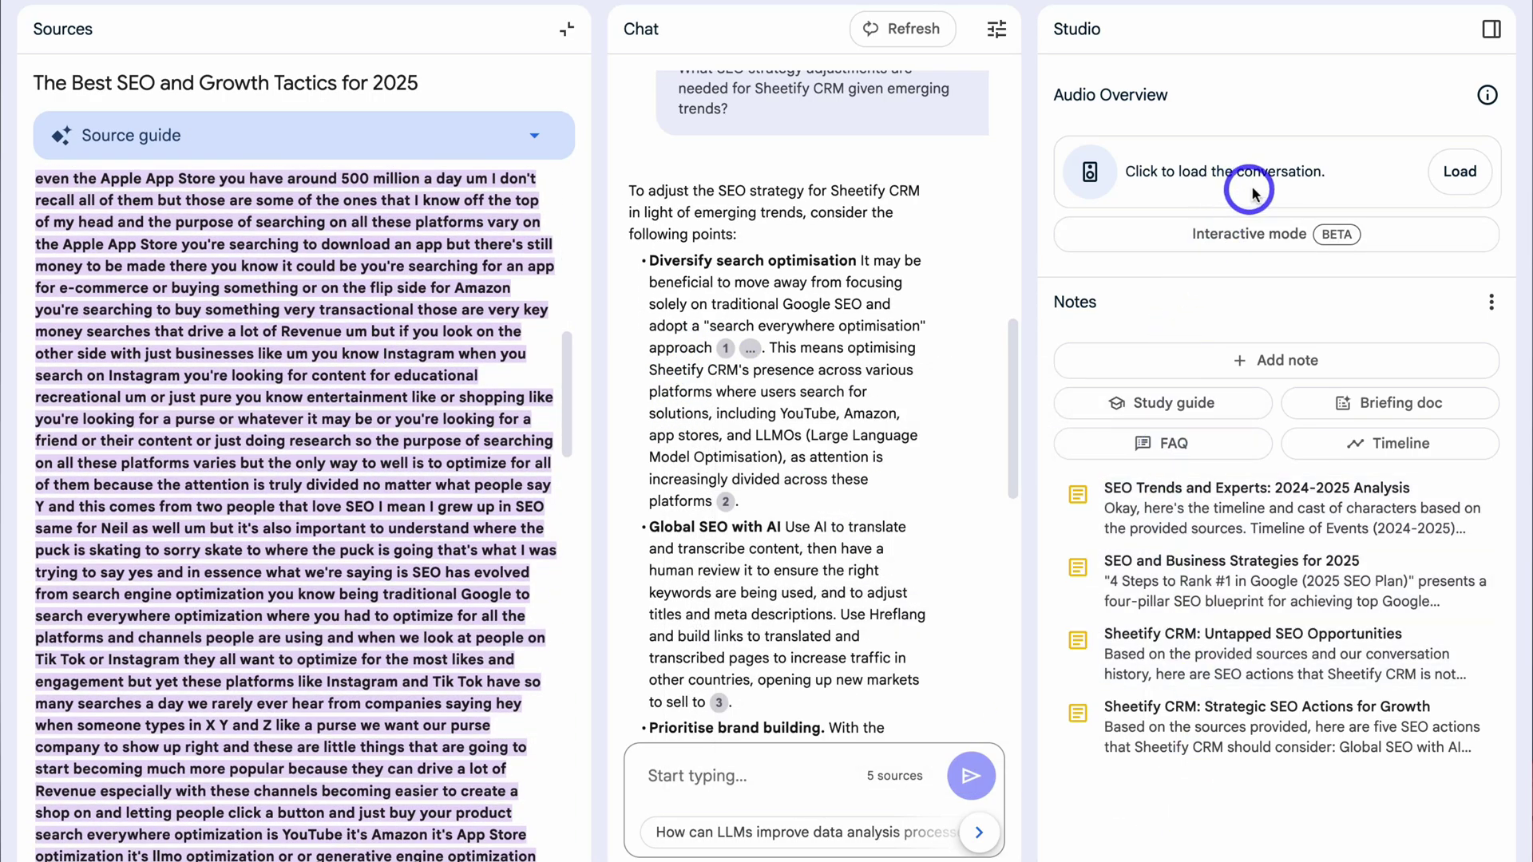
pyautogui.click(1278, 234)
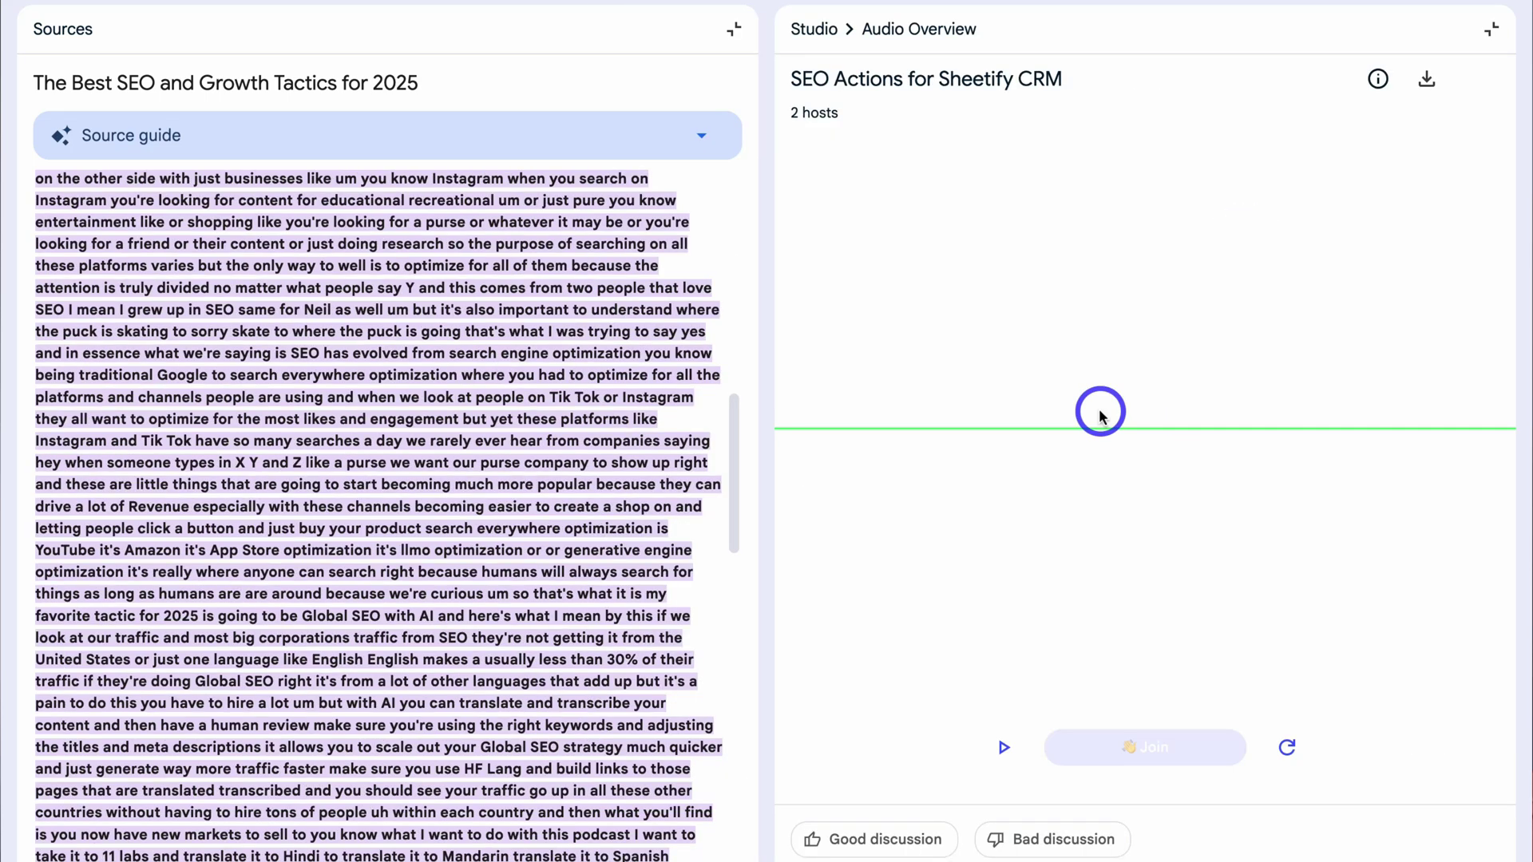
pyautogui.click(995, 750)
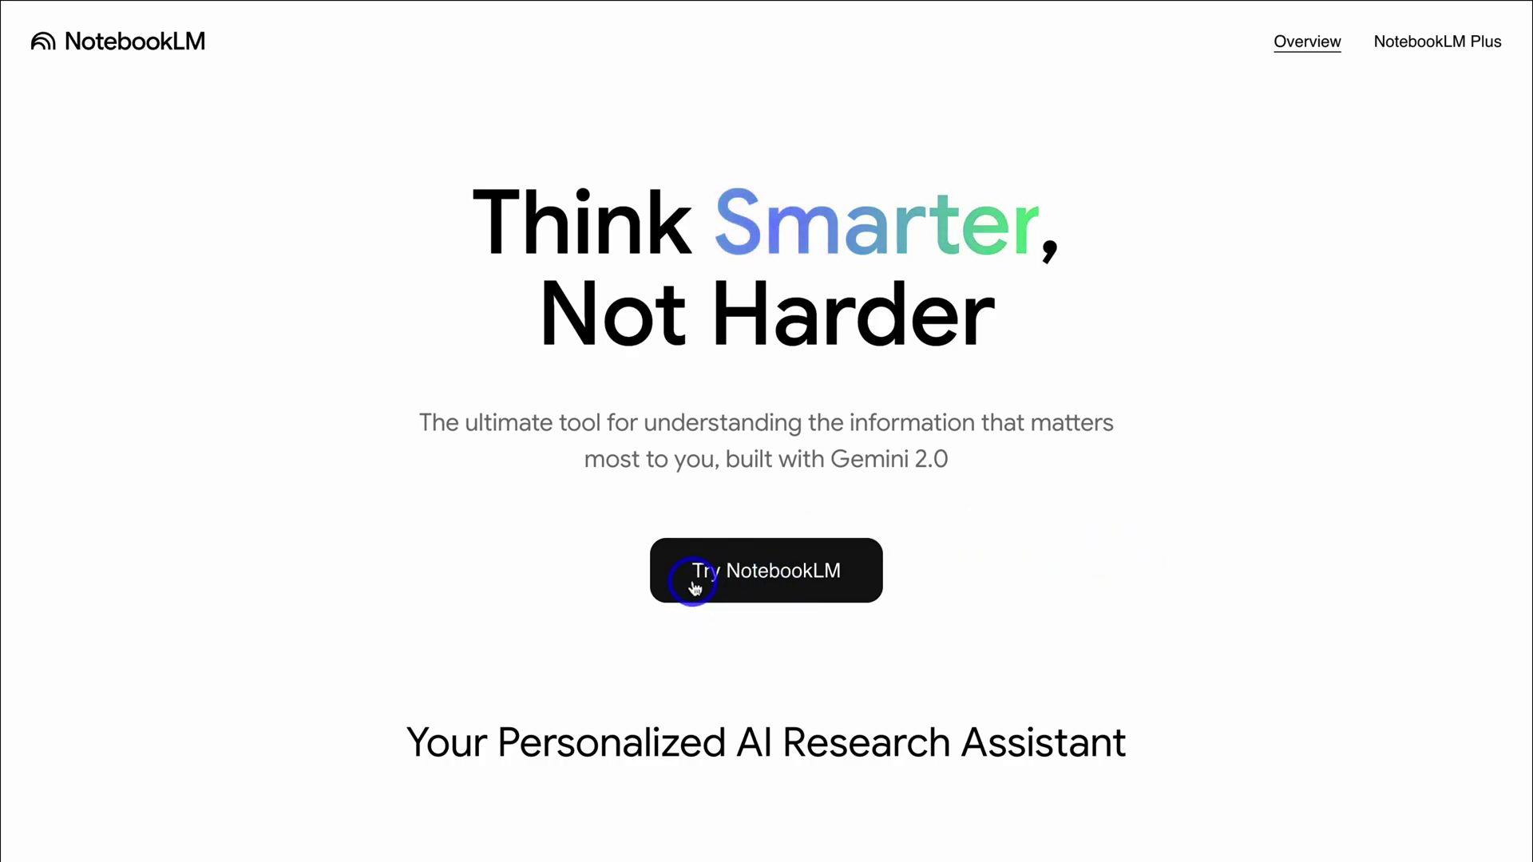
# Step: Enter NotebookLM from the landing page and close the Welcome to NotebookLM dialog
pyautogui.click(798, 595)
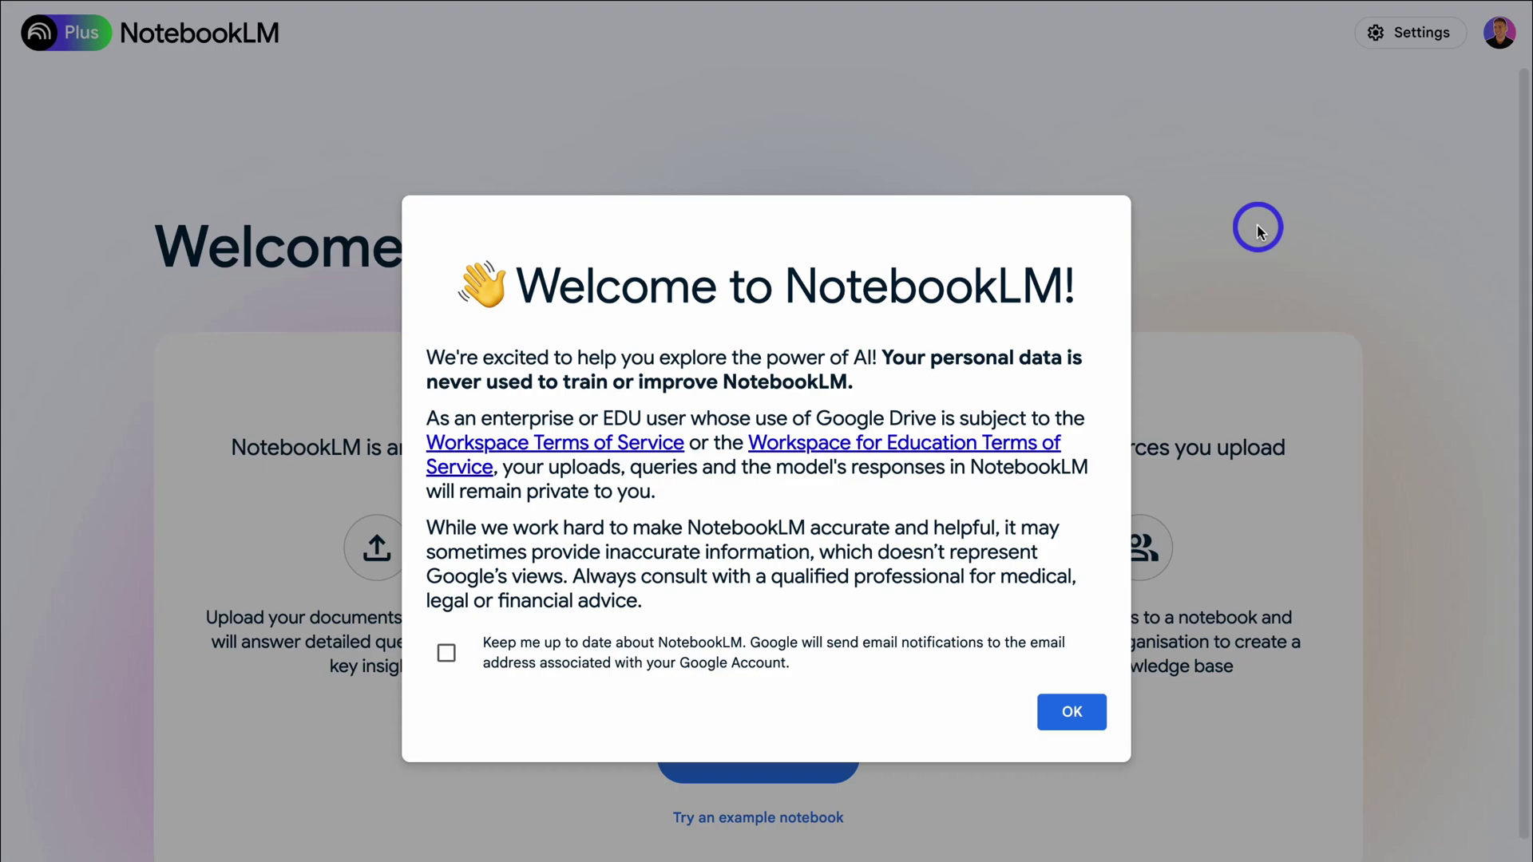
pyautogui.click(1257, 228)
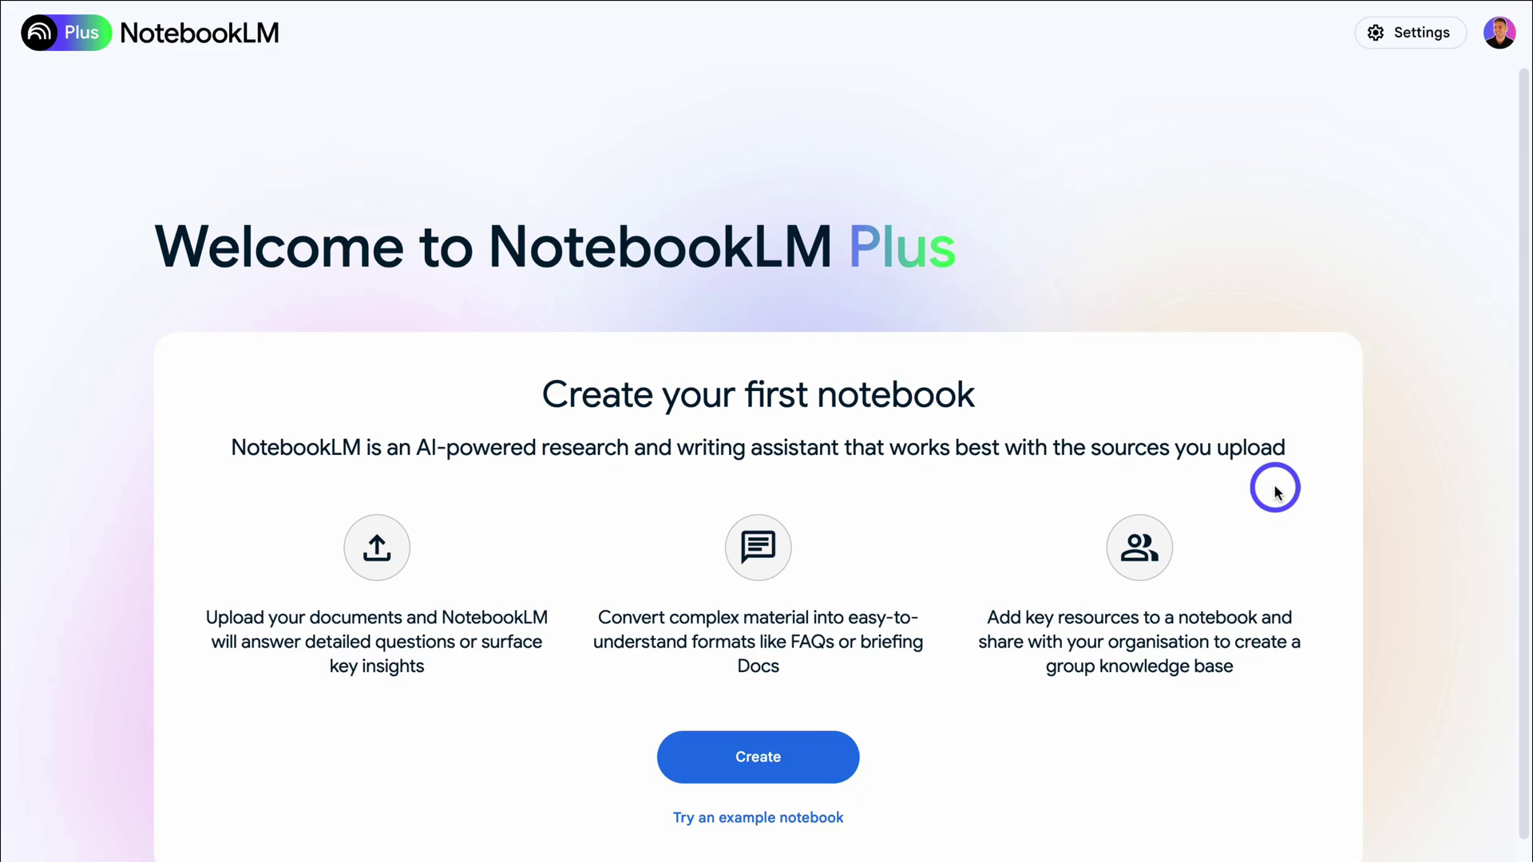
# Step: Open the Introduction to NotebookLM example, toggling the Troubleshooting and Help Center sources off and back on
pyautogui.click(755, 824)
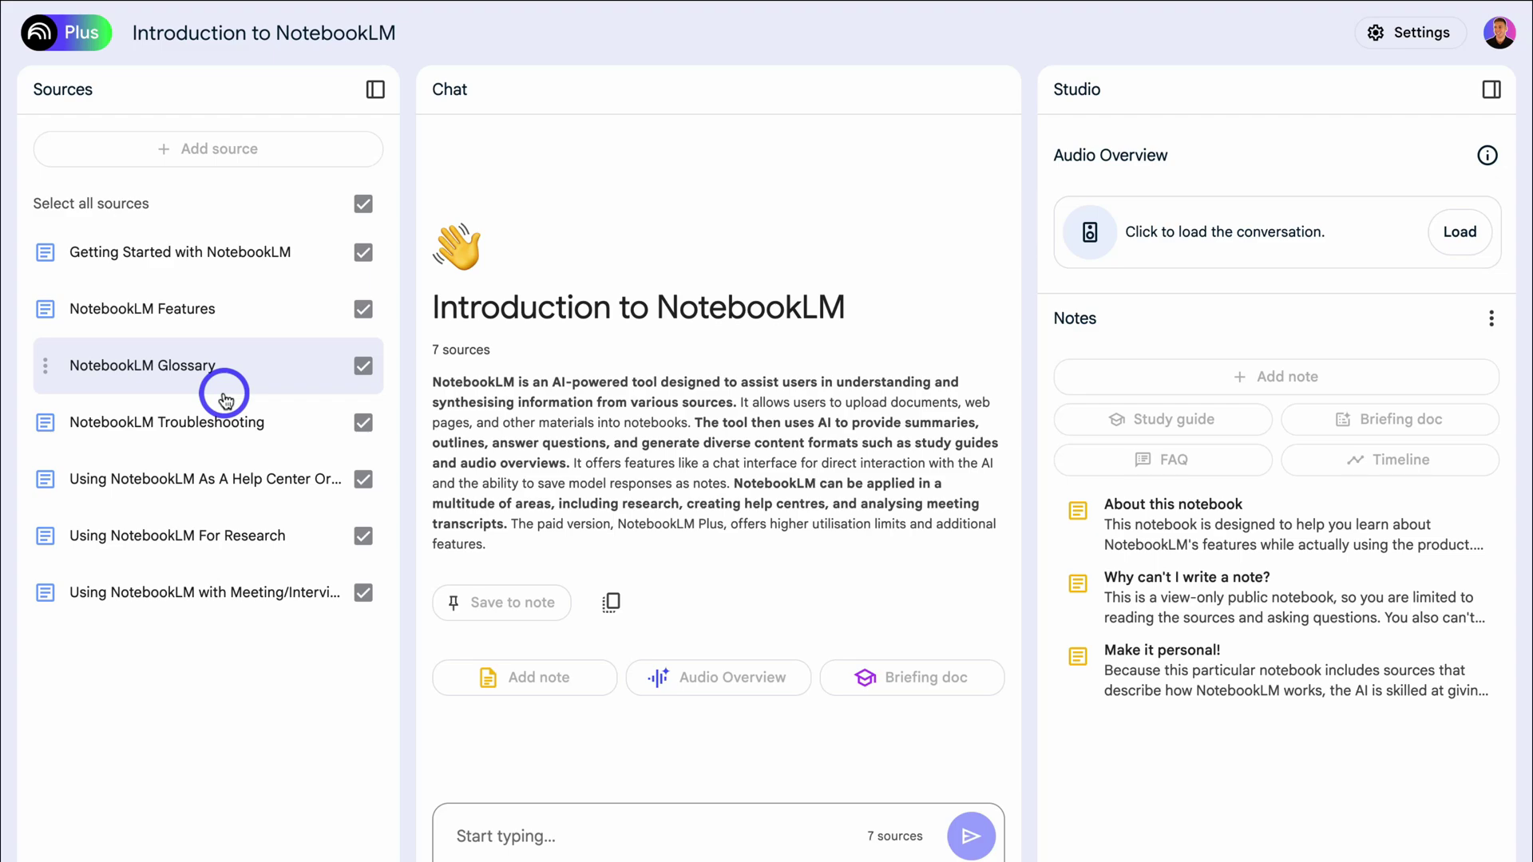
pyautogui.click(363, 423)
pyautogui.click(364, 479)
pyautogui.click(364, 423)
pyautogui.click(364, 479)
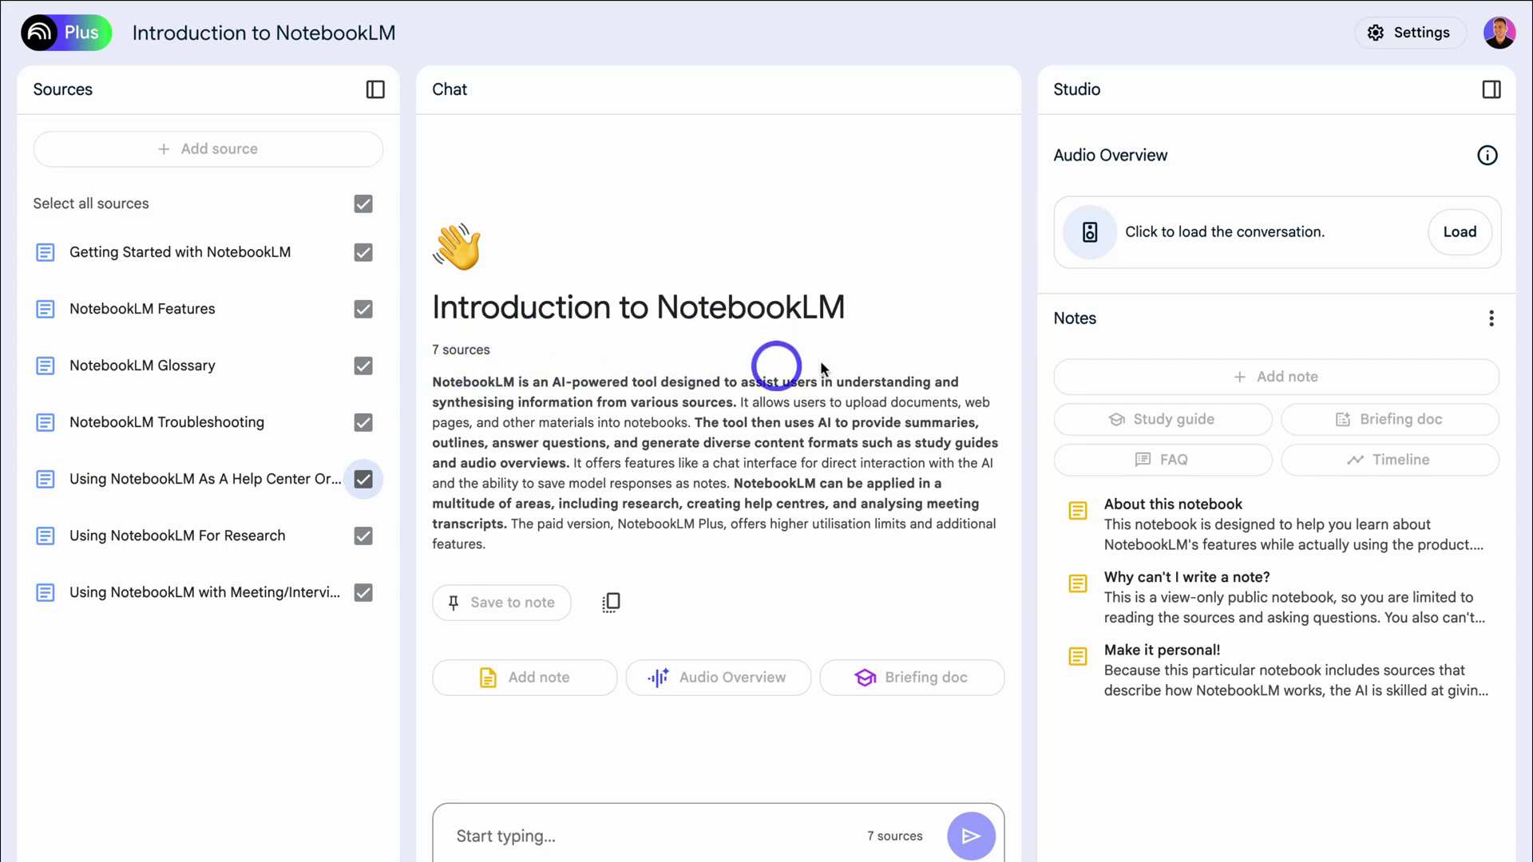
# Step: Ask the example notebook what NotebookLM can actually do and inspect citation 3 in the answer
pyautogui.click(491, 837)
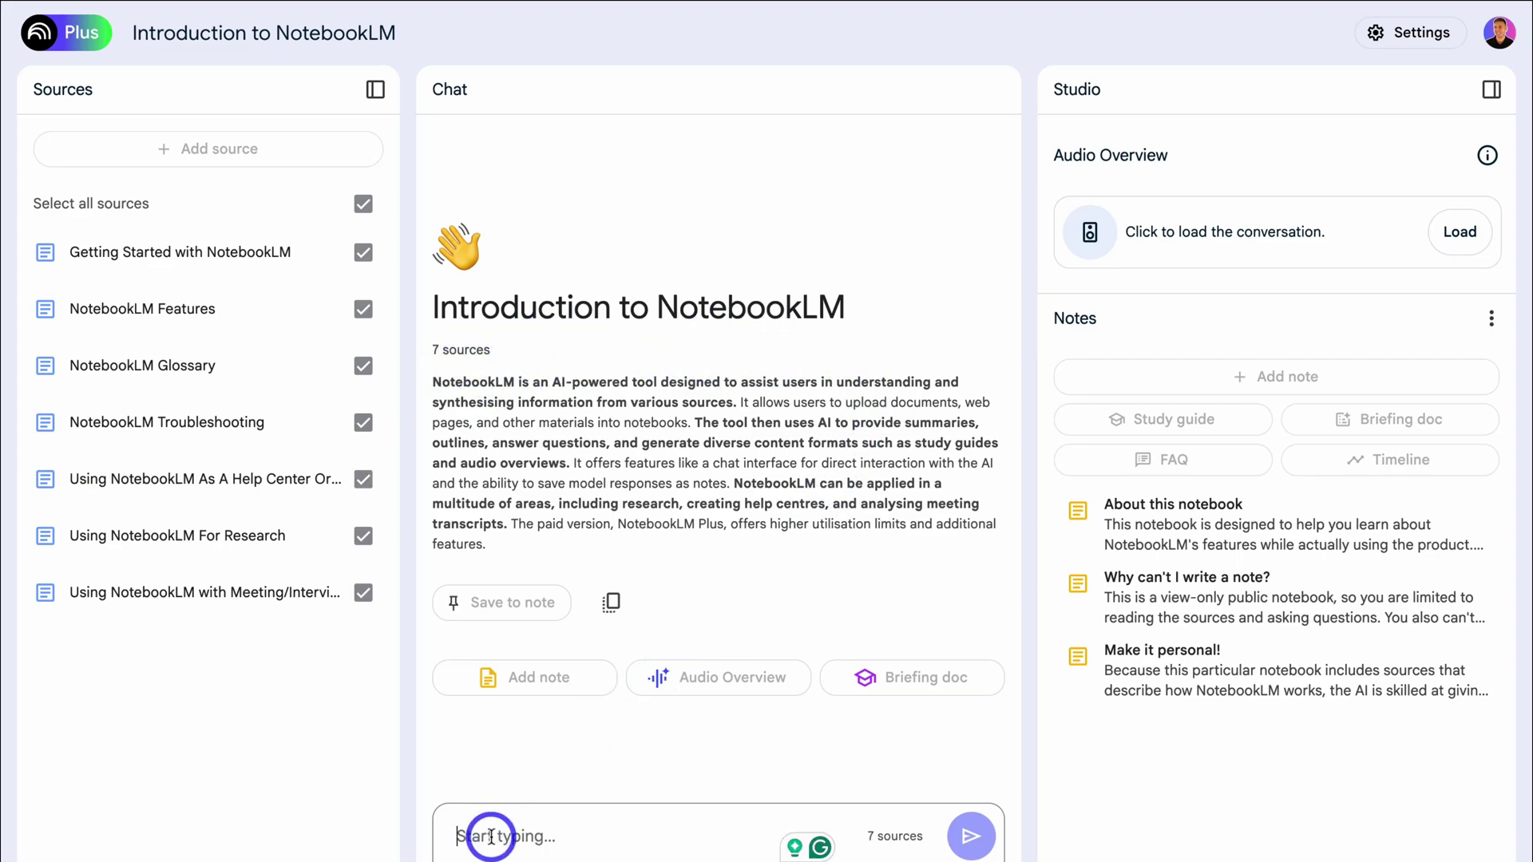
pyautogui.write('What can I actually do with NotebookLM?')
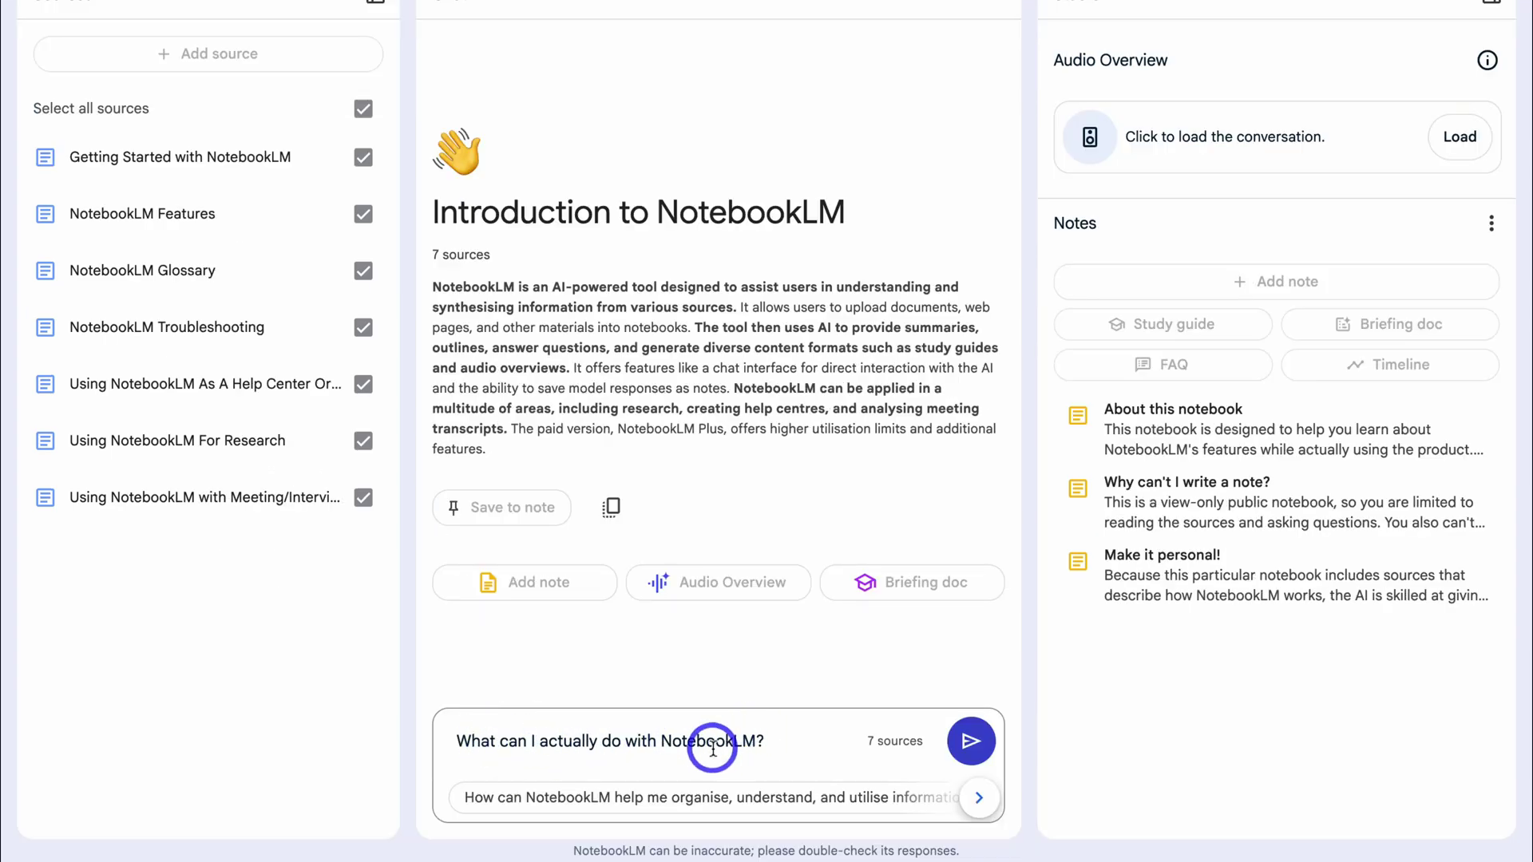
pyautogui.click(953, 751)
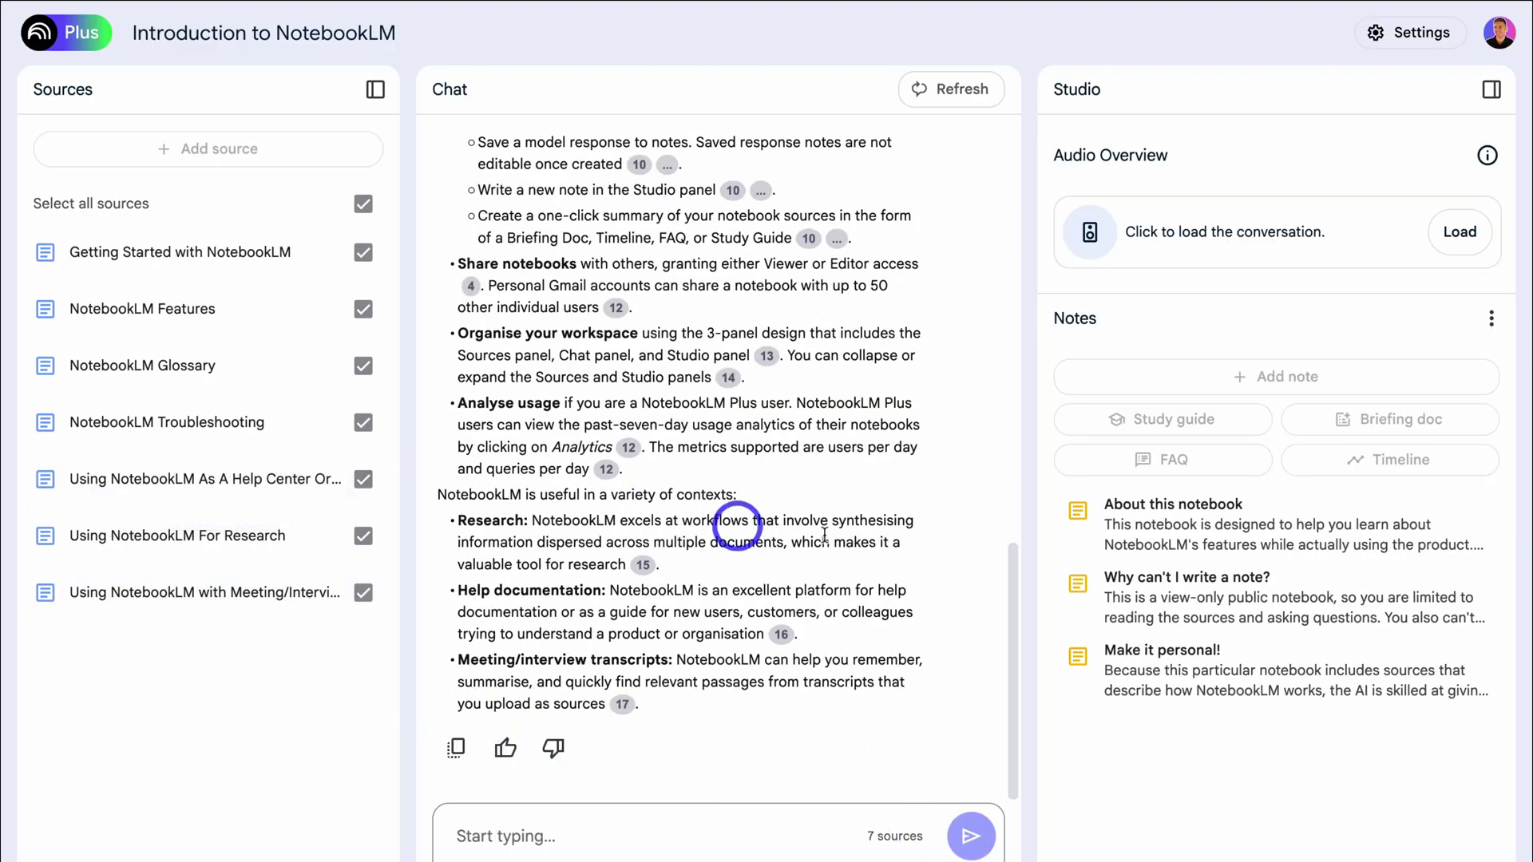
pyautogui.scroll(10, 837, 537)
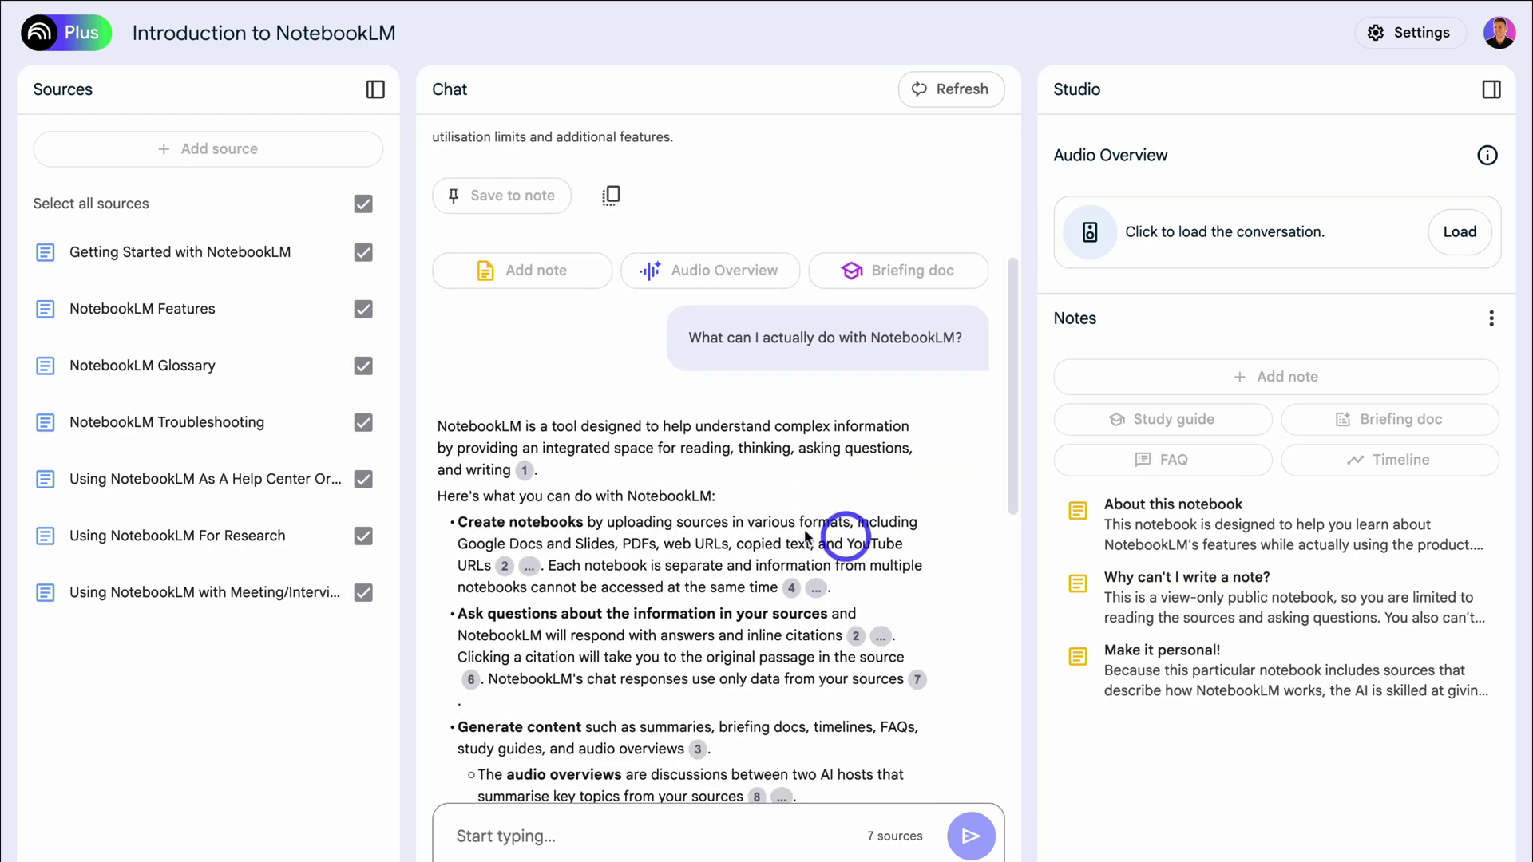
pyautogui.scroll(-2, 661, 548)
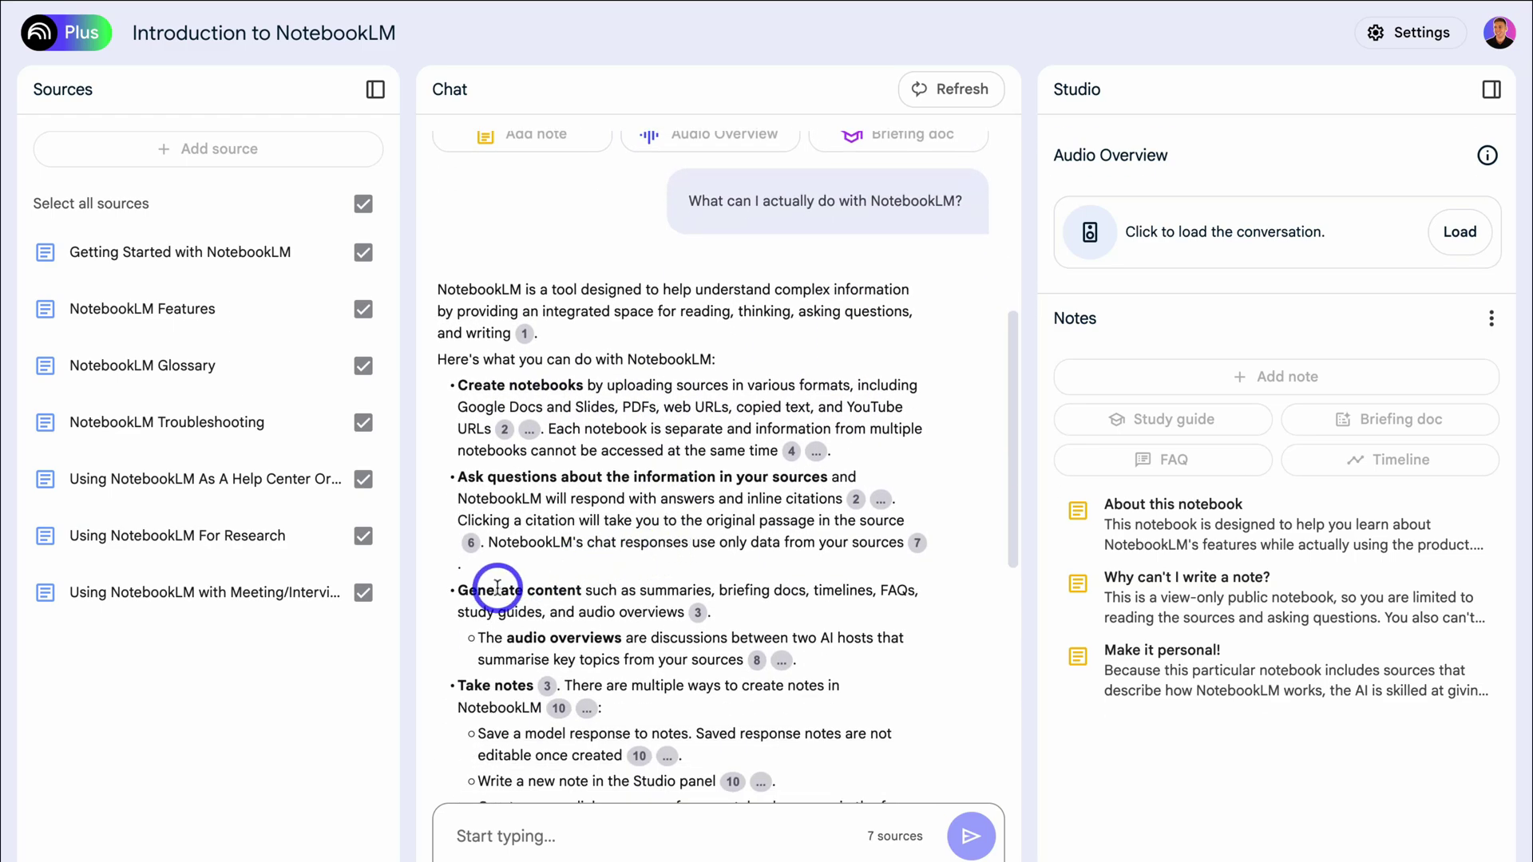
pyautogui.scroll(-2, 497, 587)
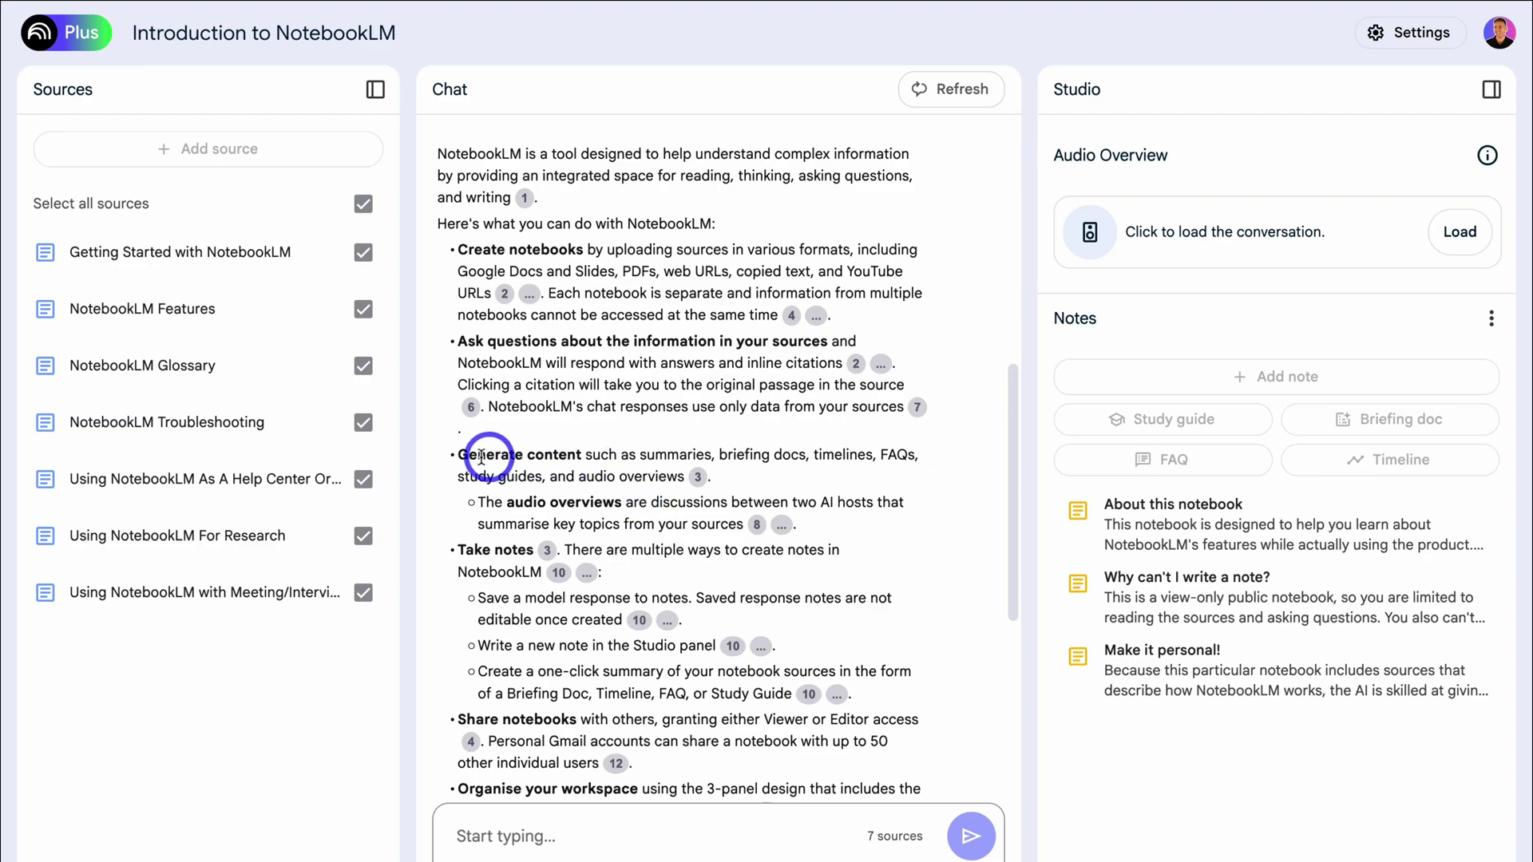
pyautogui.moveTo(699, 479)
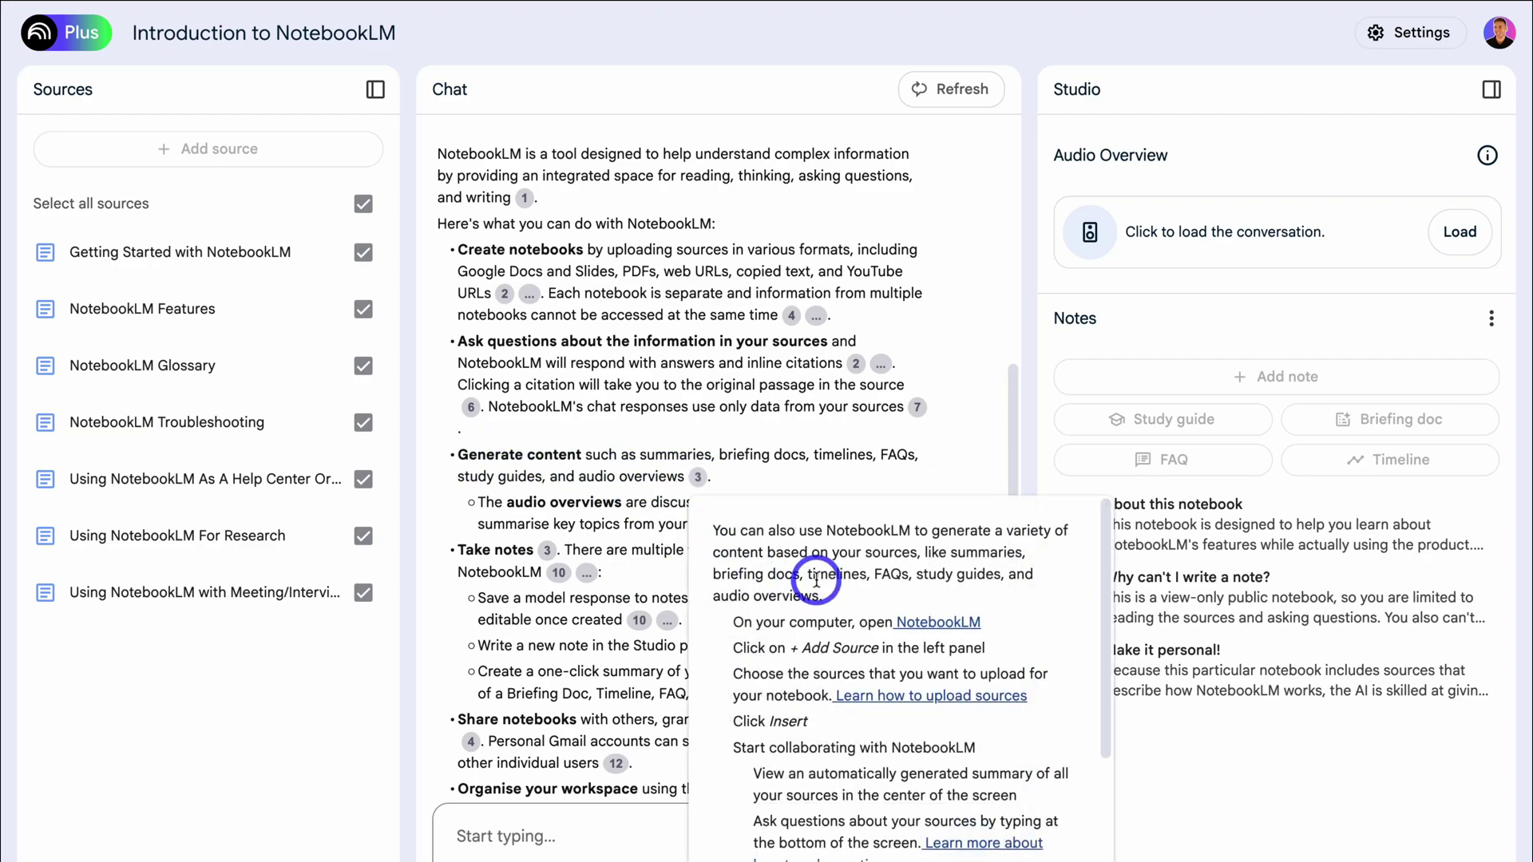
pyautogui.scroll(-3, 765, 595)
pyautogui.scroll(3, 766, 594)
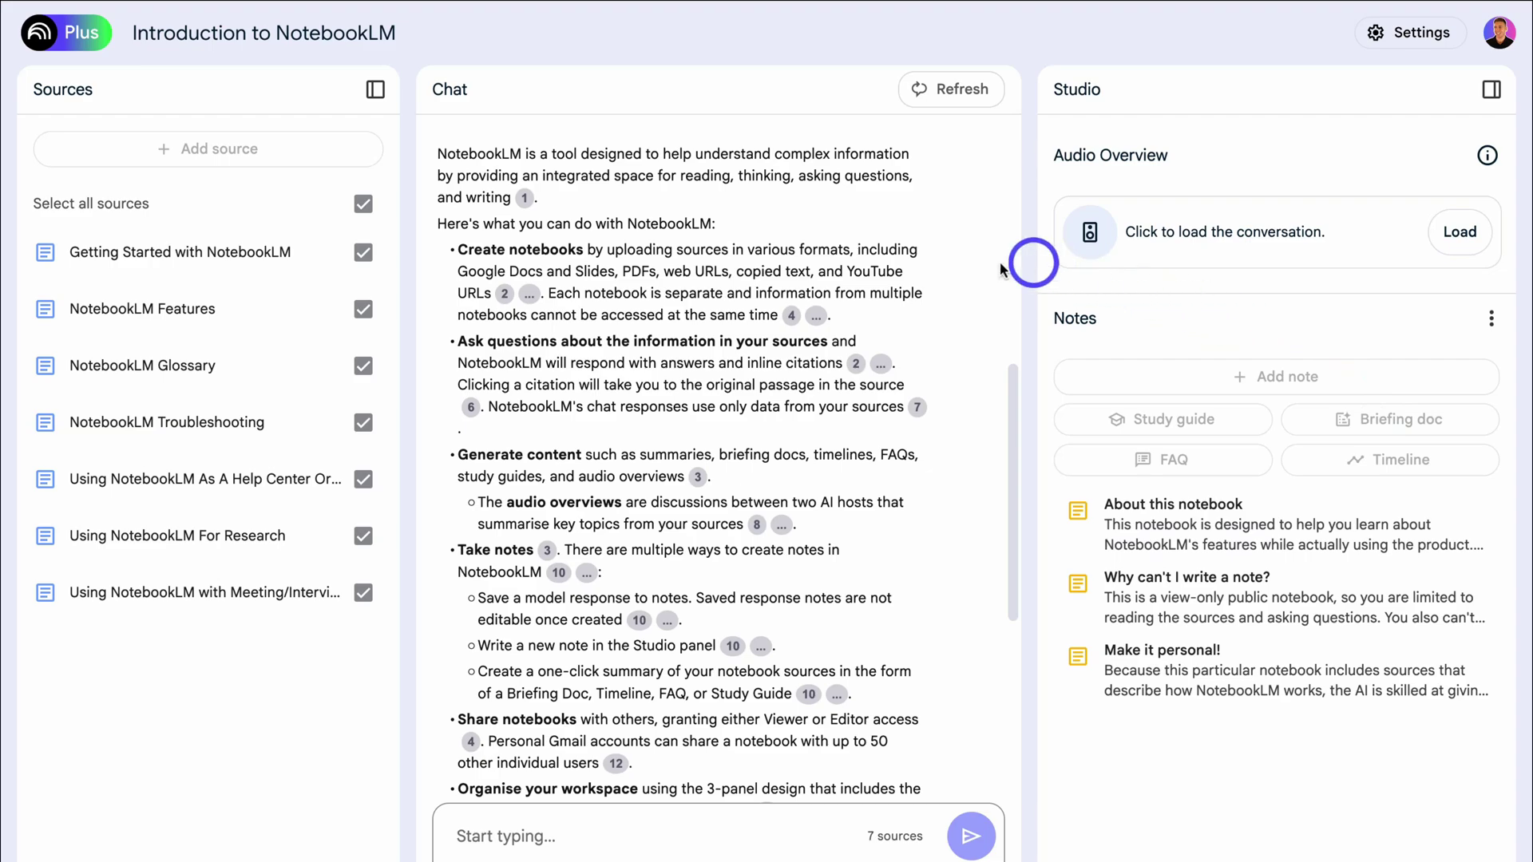
pyautogui.click(40, 40)
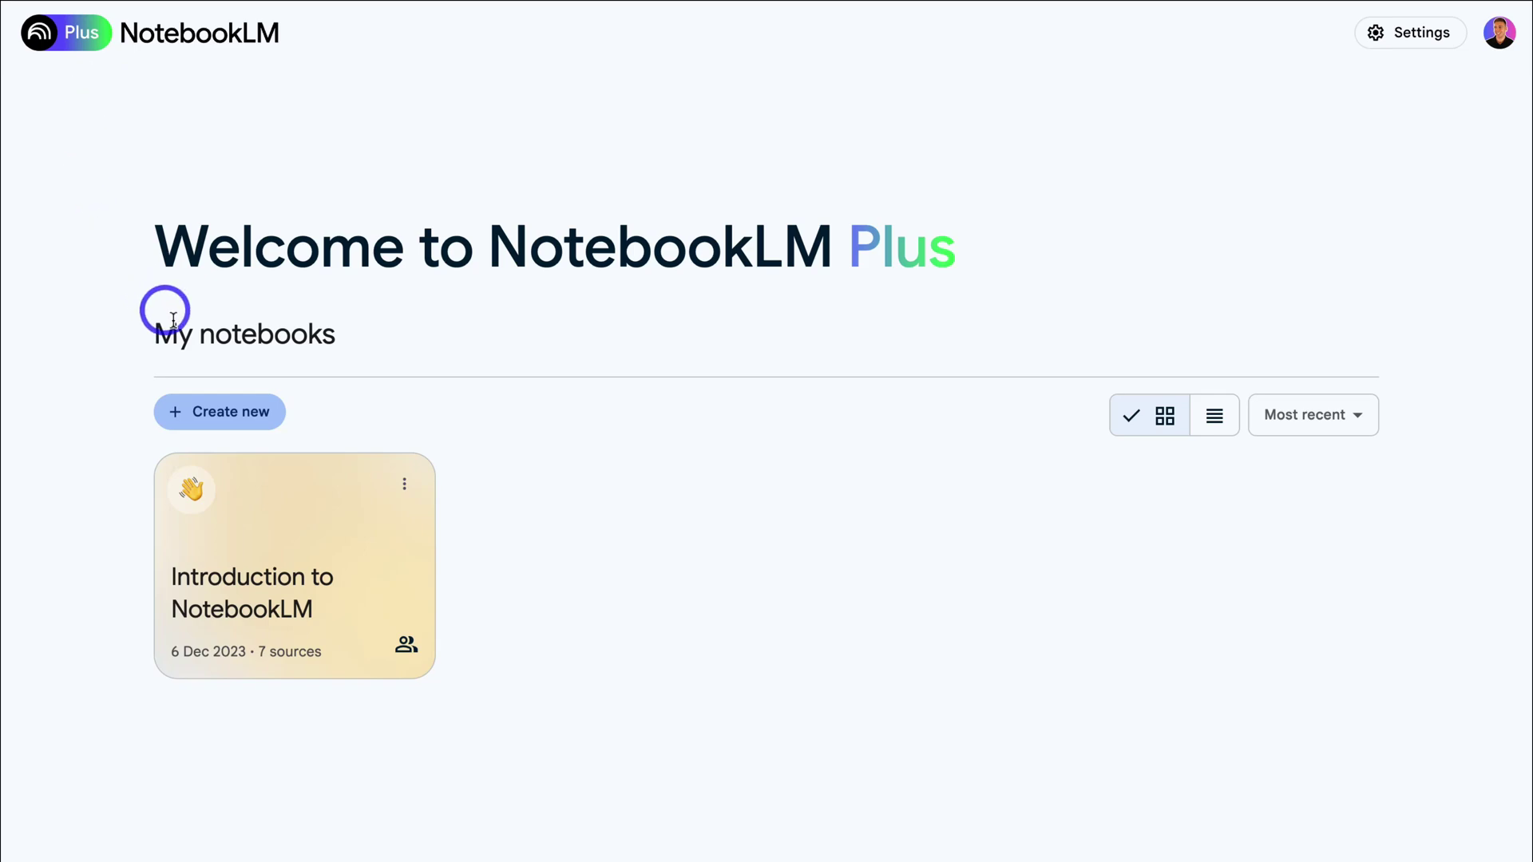
pyautogui.click(224, 415)
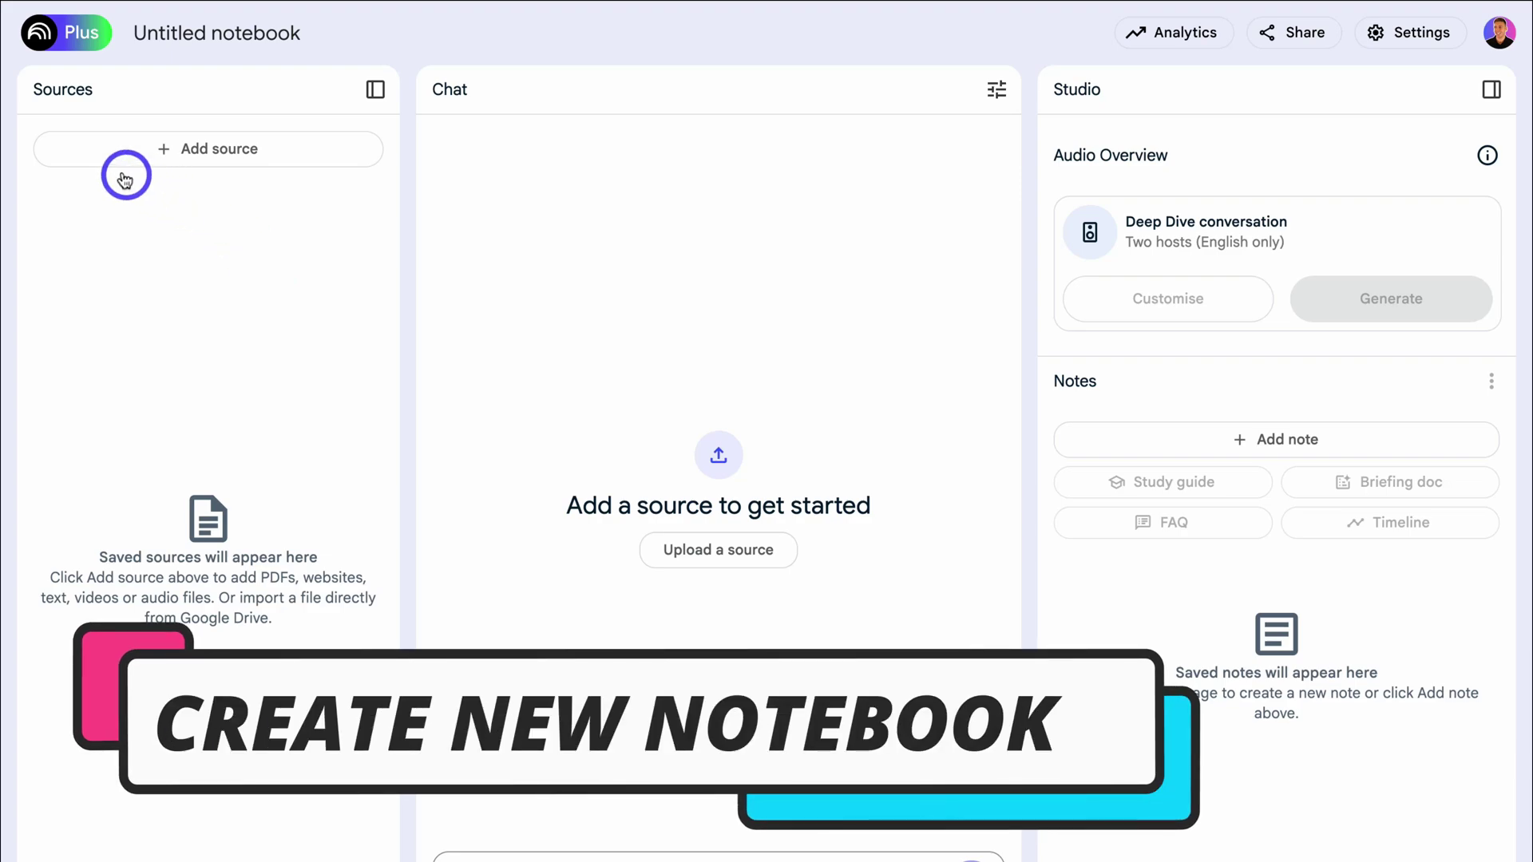
pyautogui.click(284, 153)
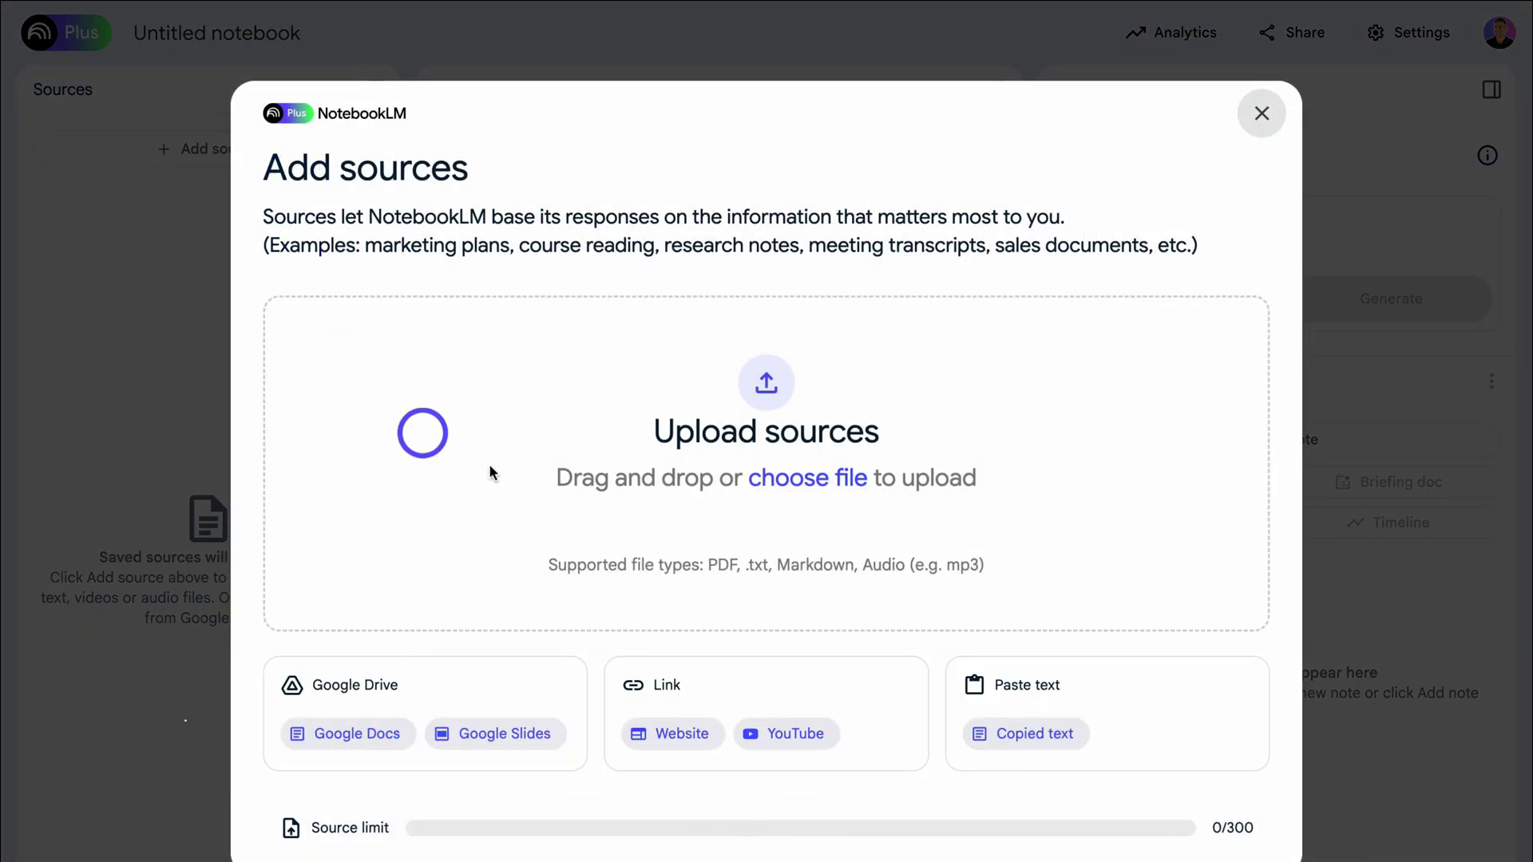
pyautogui.click(662, 735)
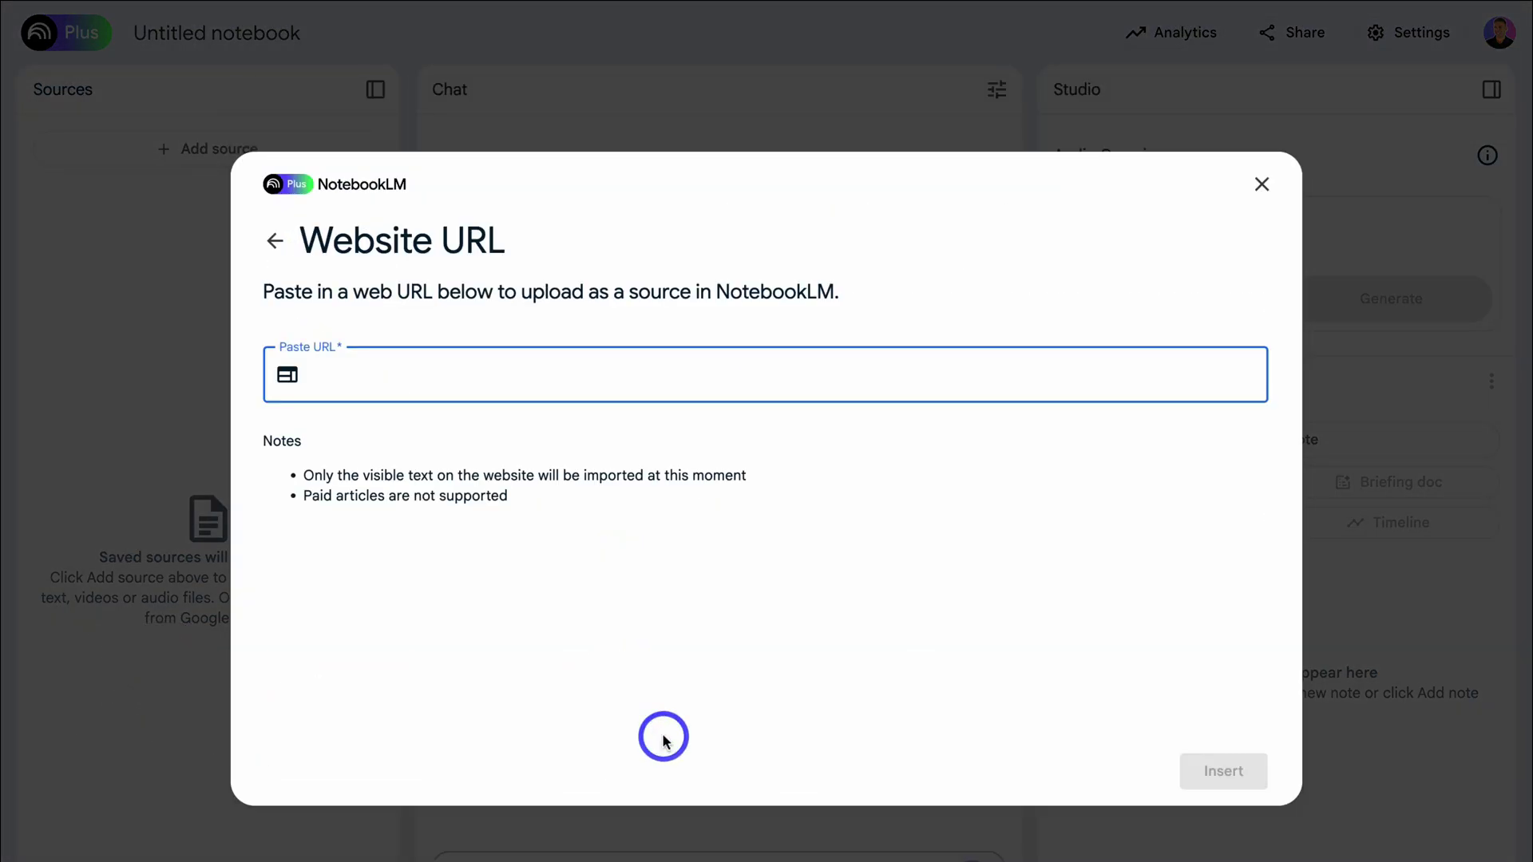
pyautogui.write('https://www.semrush.com/')
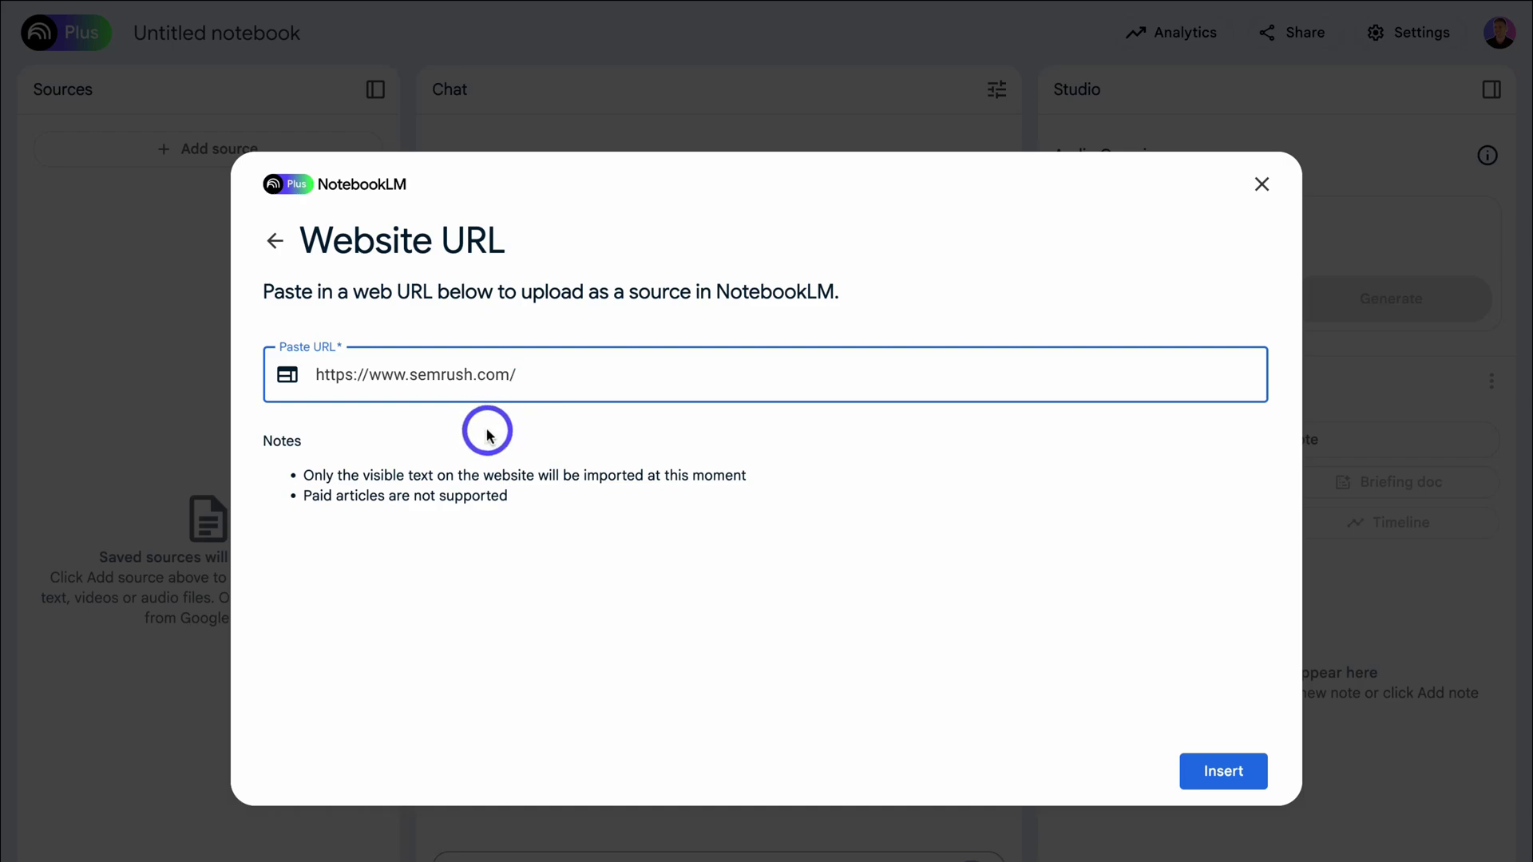
pyautogui.click(1217, 774)
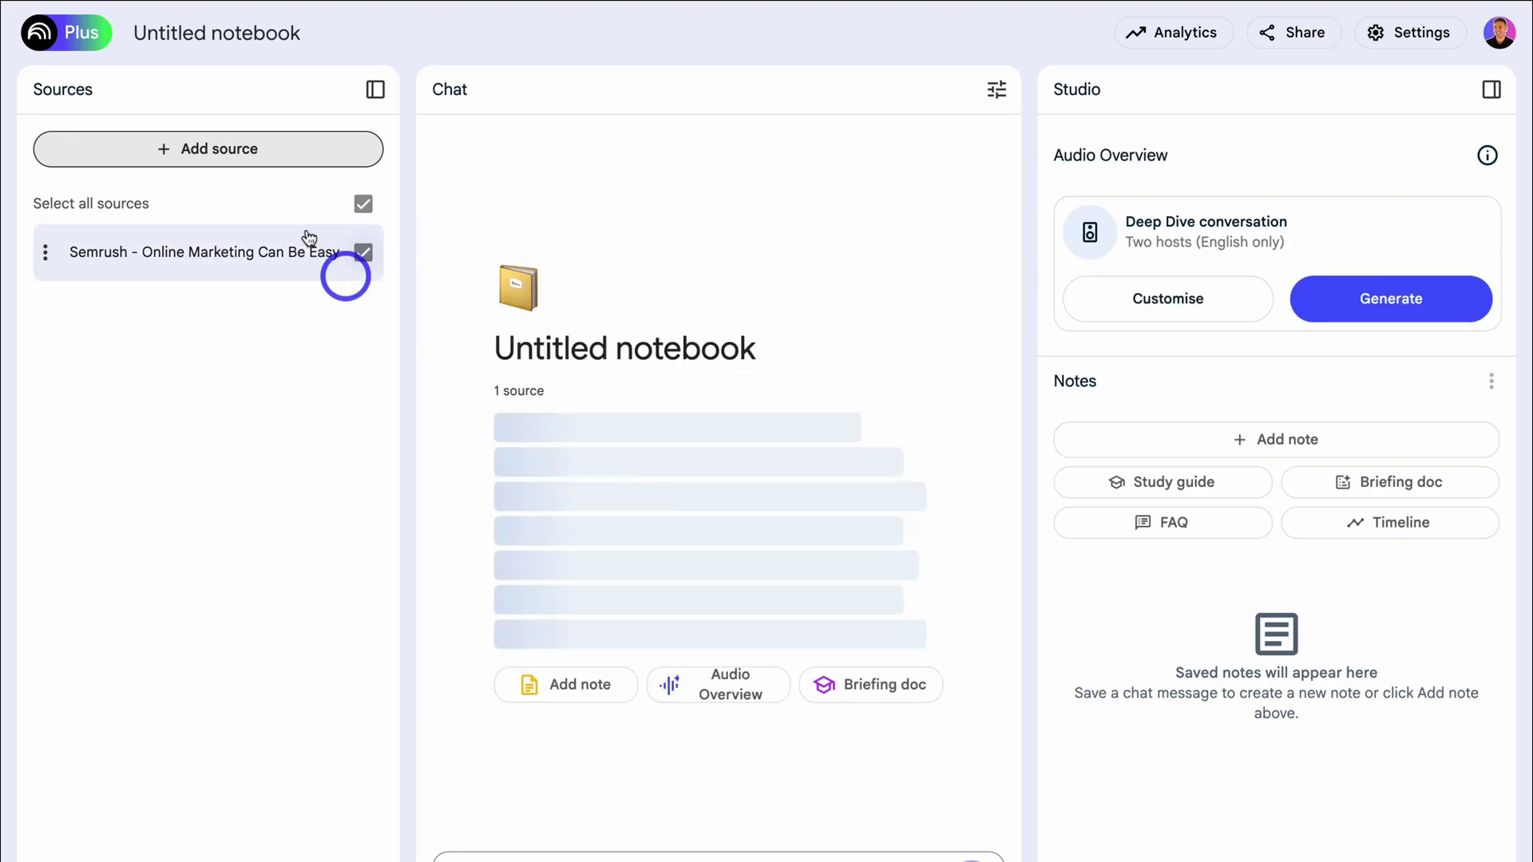
# Step: Add a YouTube video to the notebook as a source by its URL
pyautogui.click(194, 151)
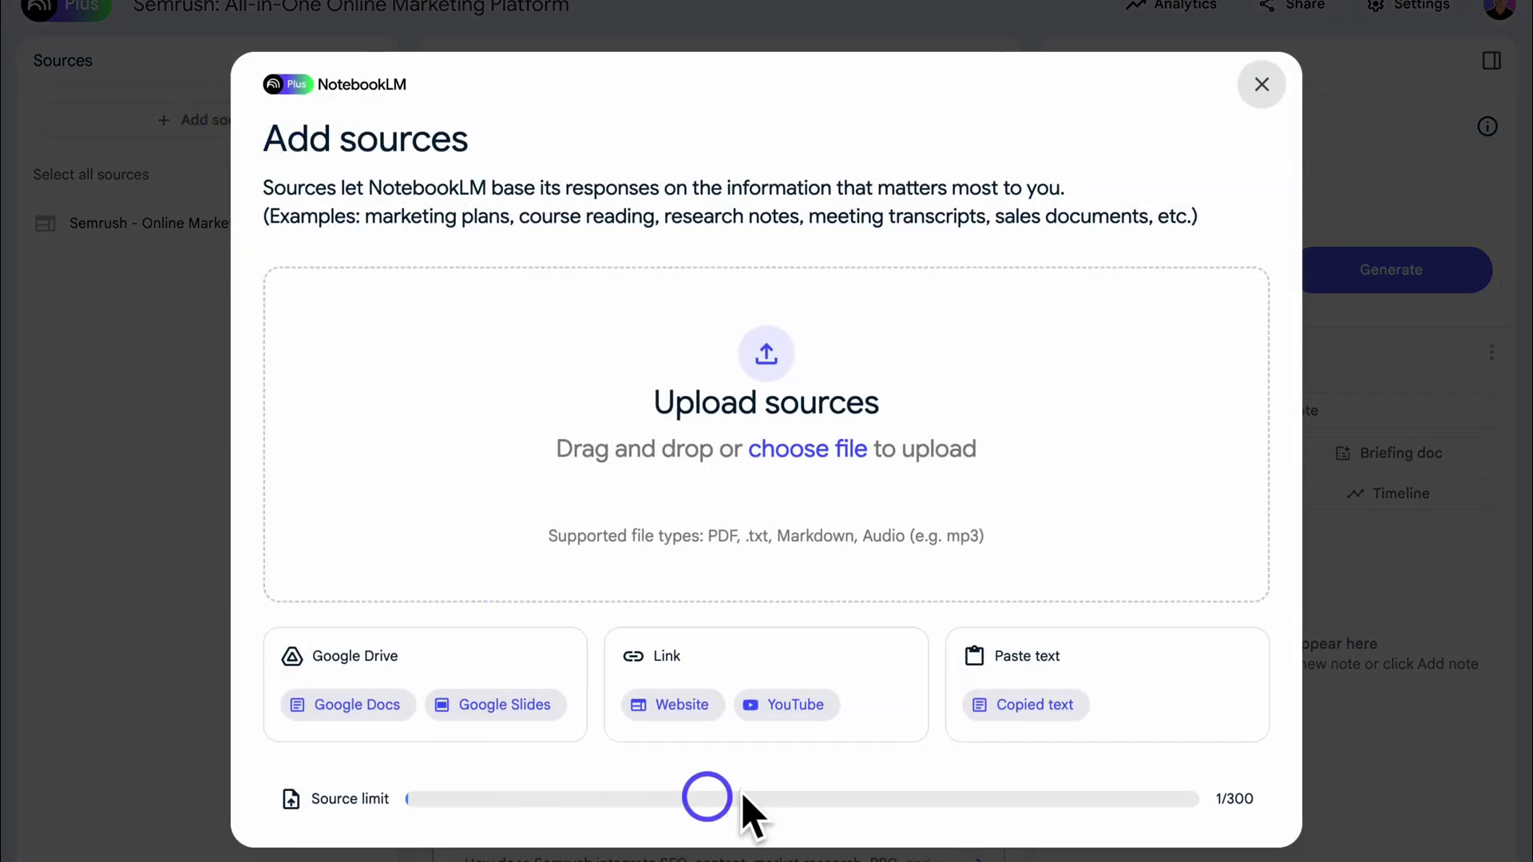
pyautogui.click(791, 711)
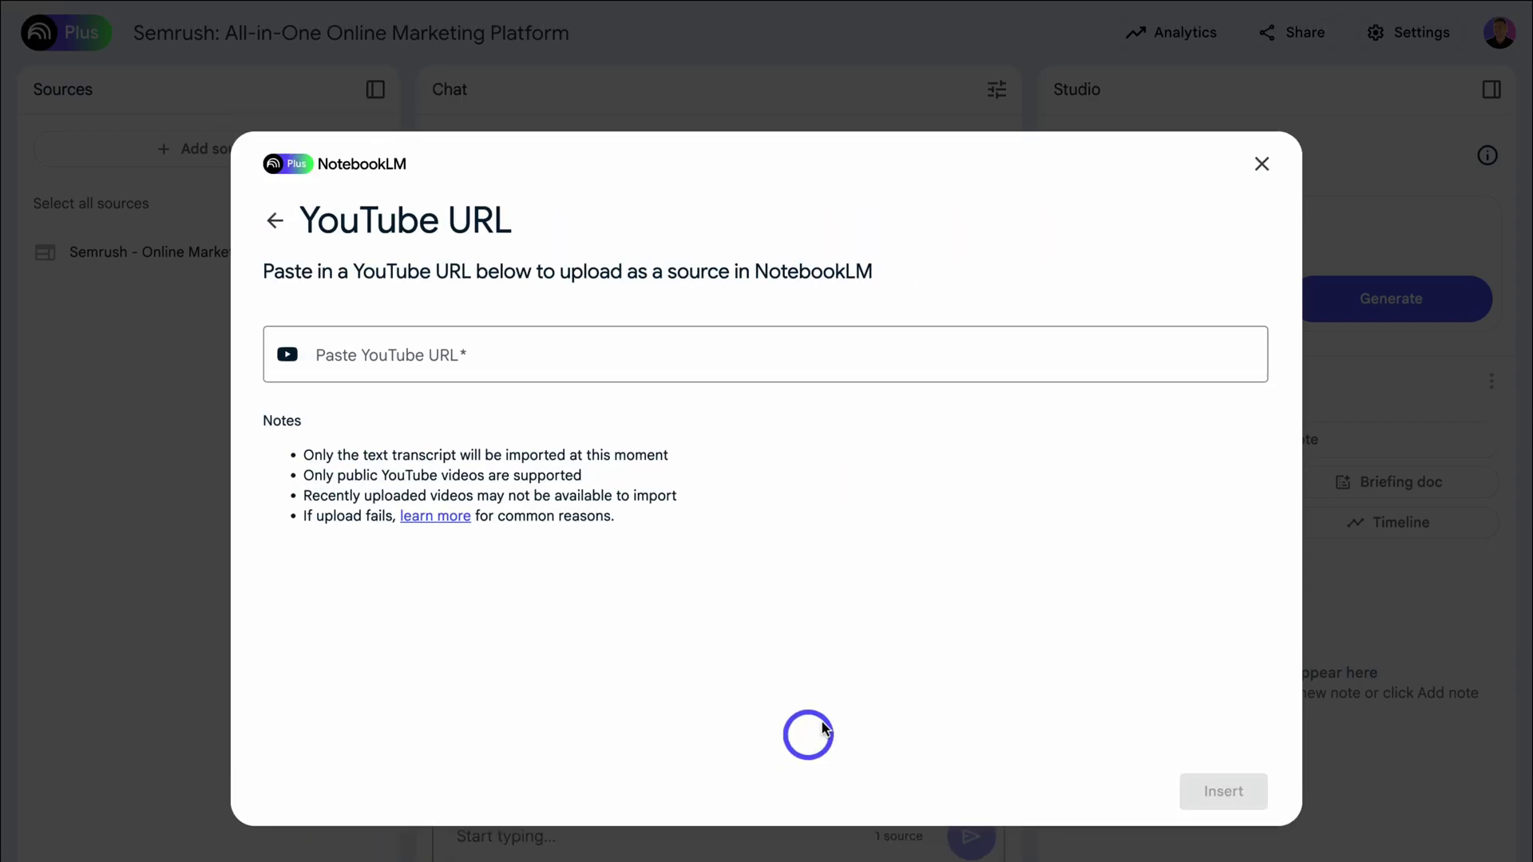
pyautogui.click(361, 335)
pyautogui.write('https://www.youtube.com/watch?v=LOLzw_Zkolc')
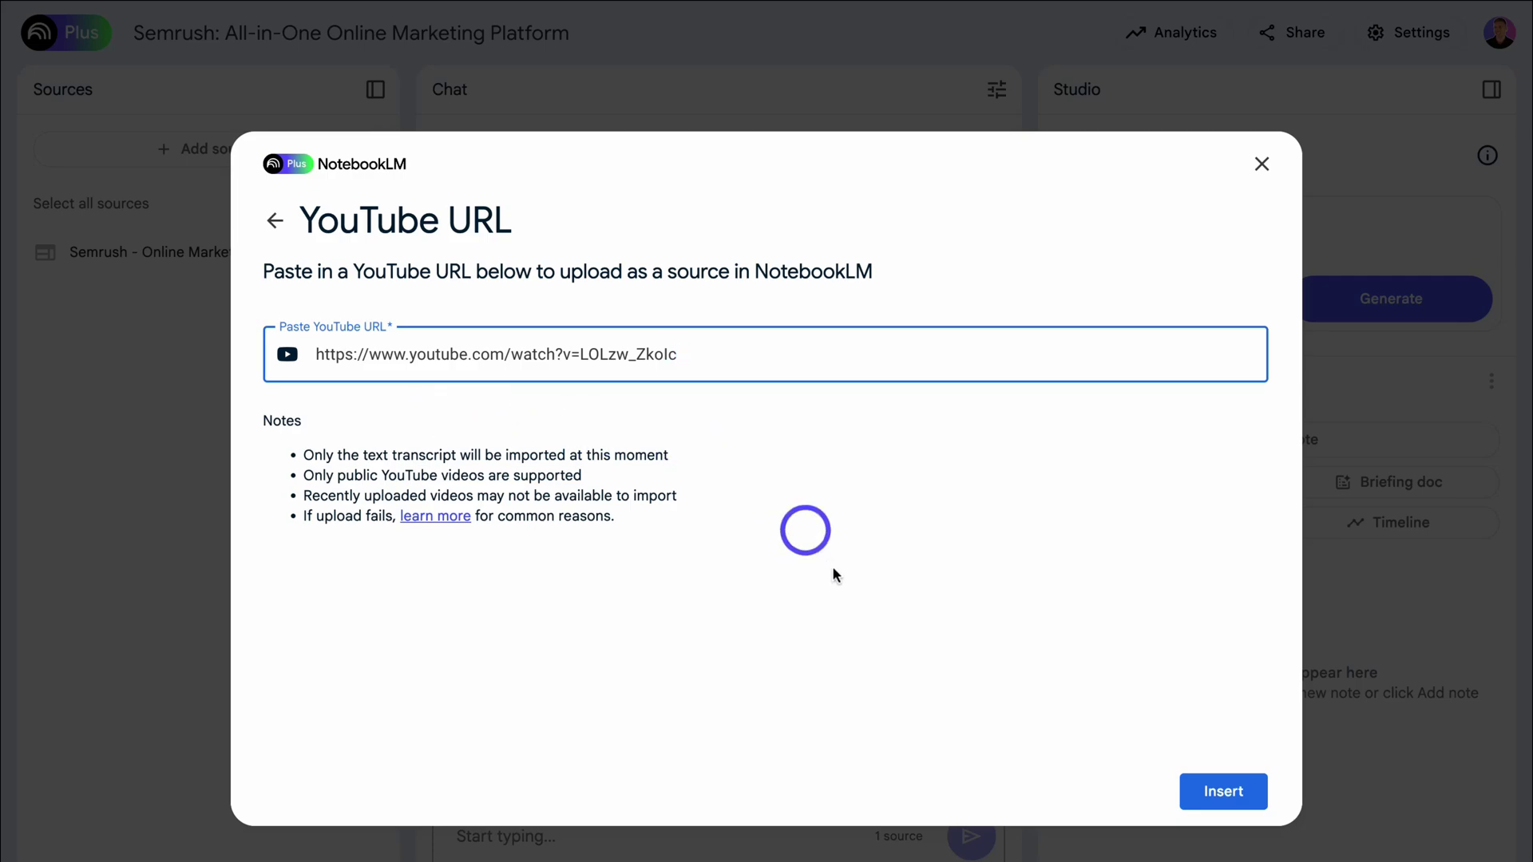
pyautogui.click(1206, 791)
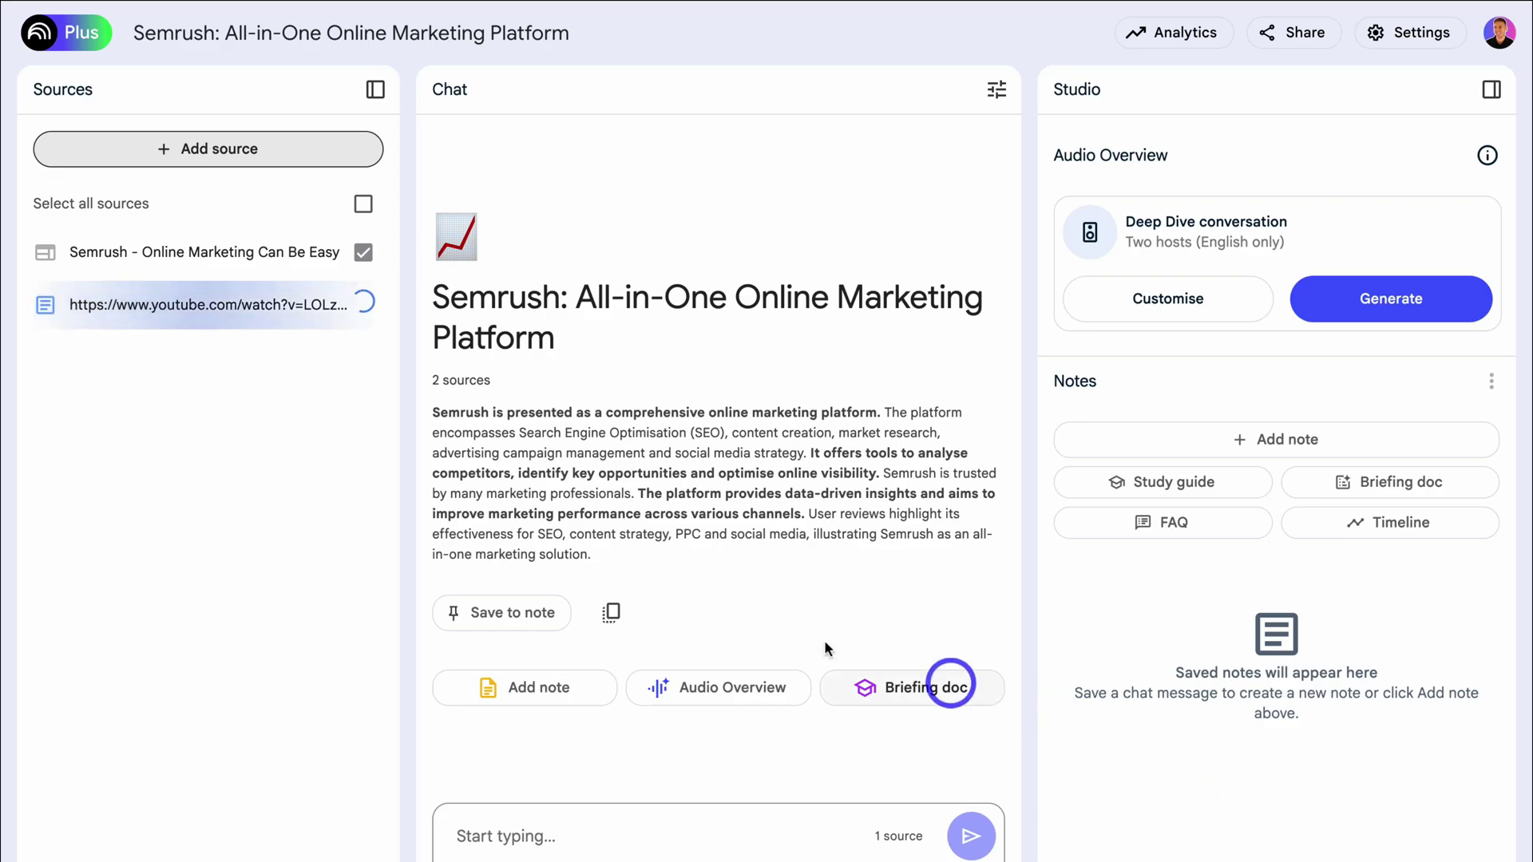
pyautogui.click(239, 147)
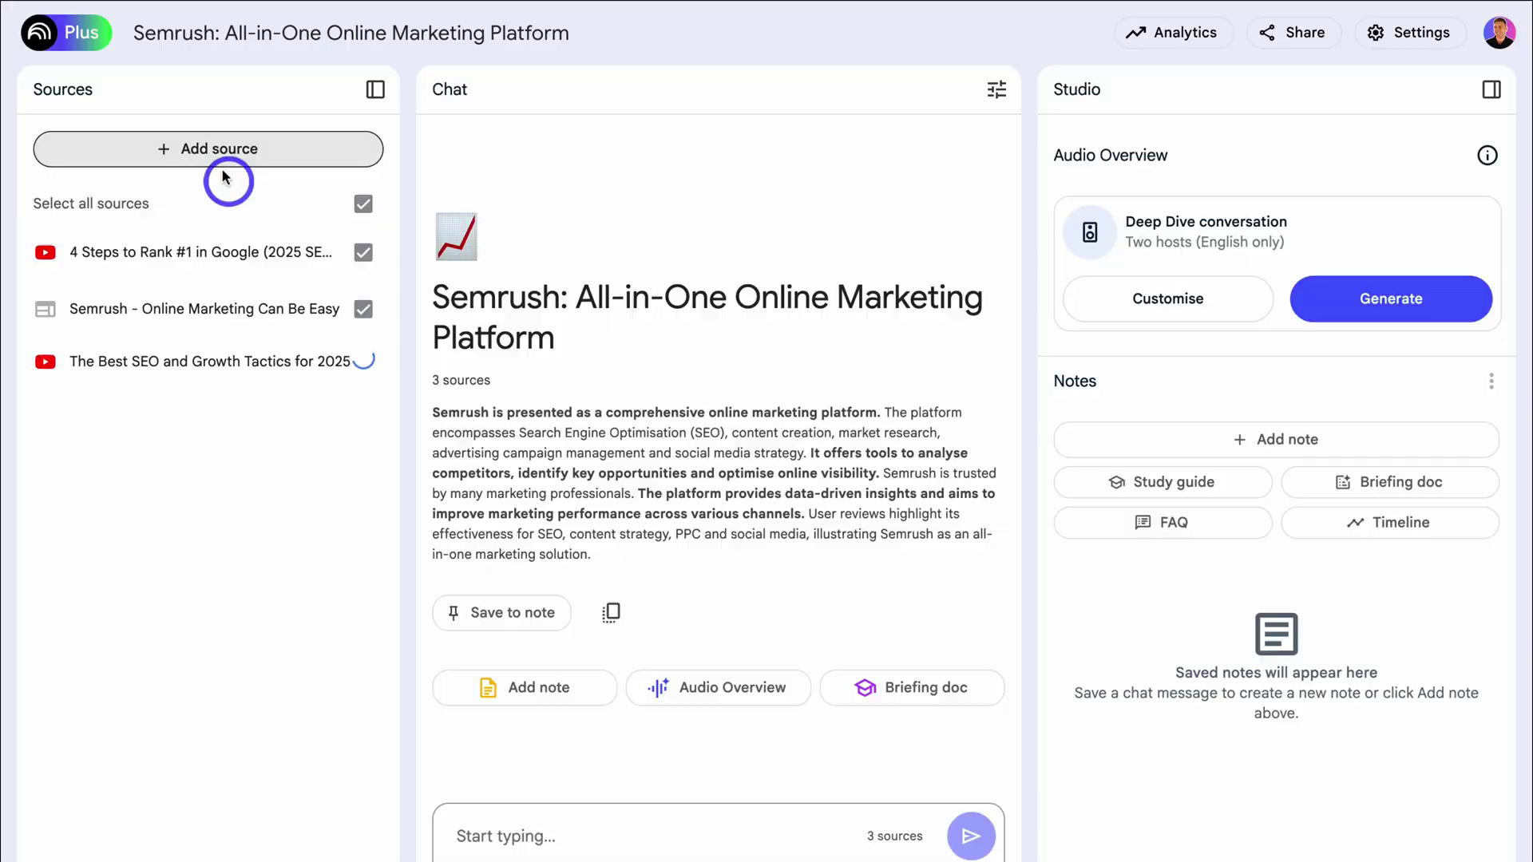
pyautogui.click(223, 167)
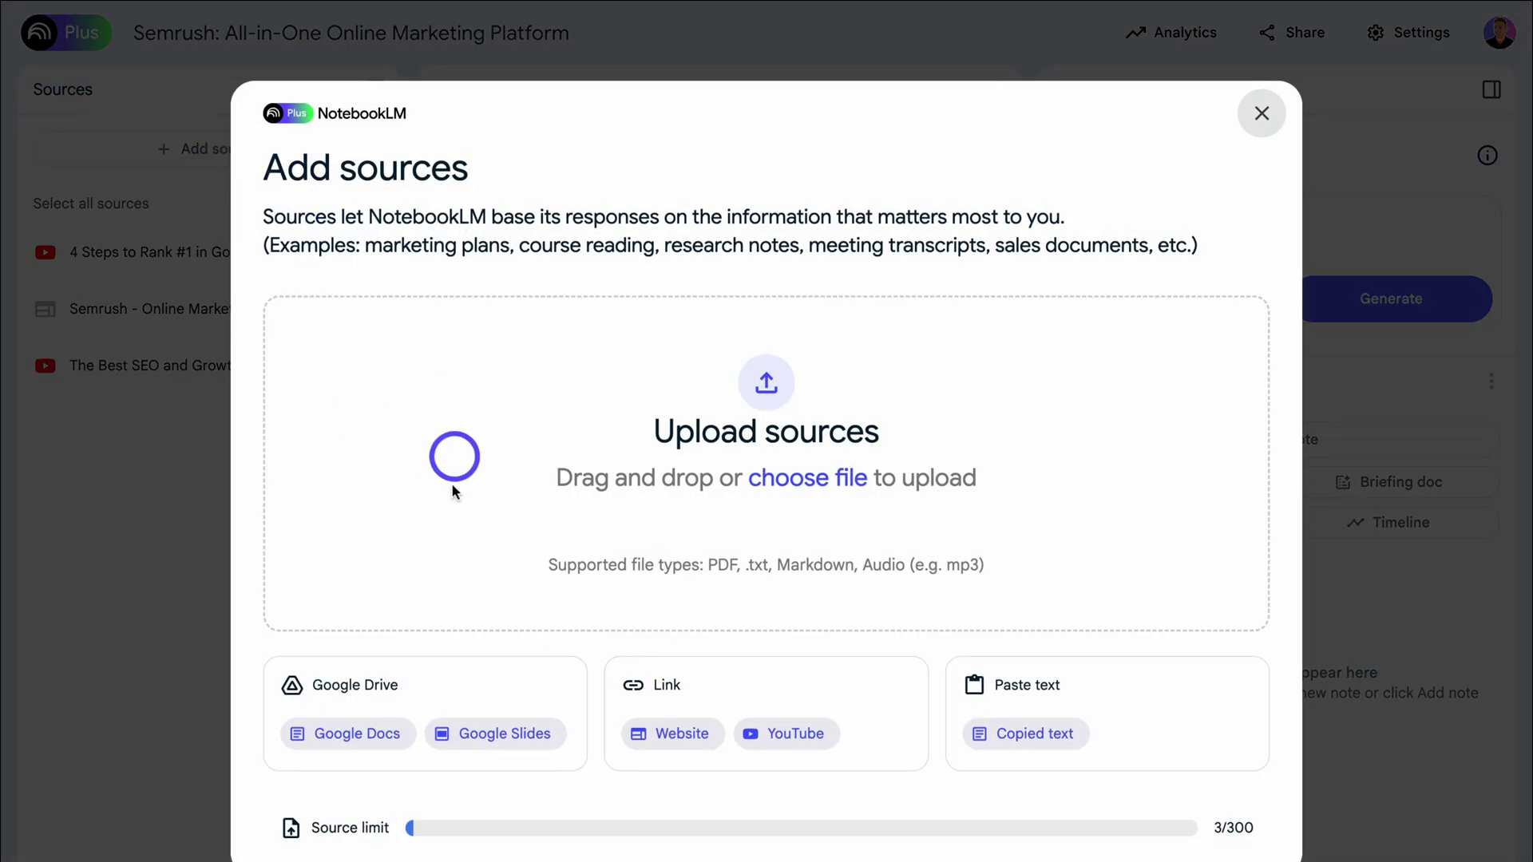
pyautogui.click(674, 730)
pyautogui.write('https://www.sheetifycrm.com/')
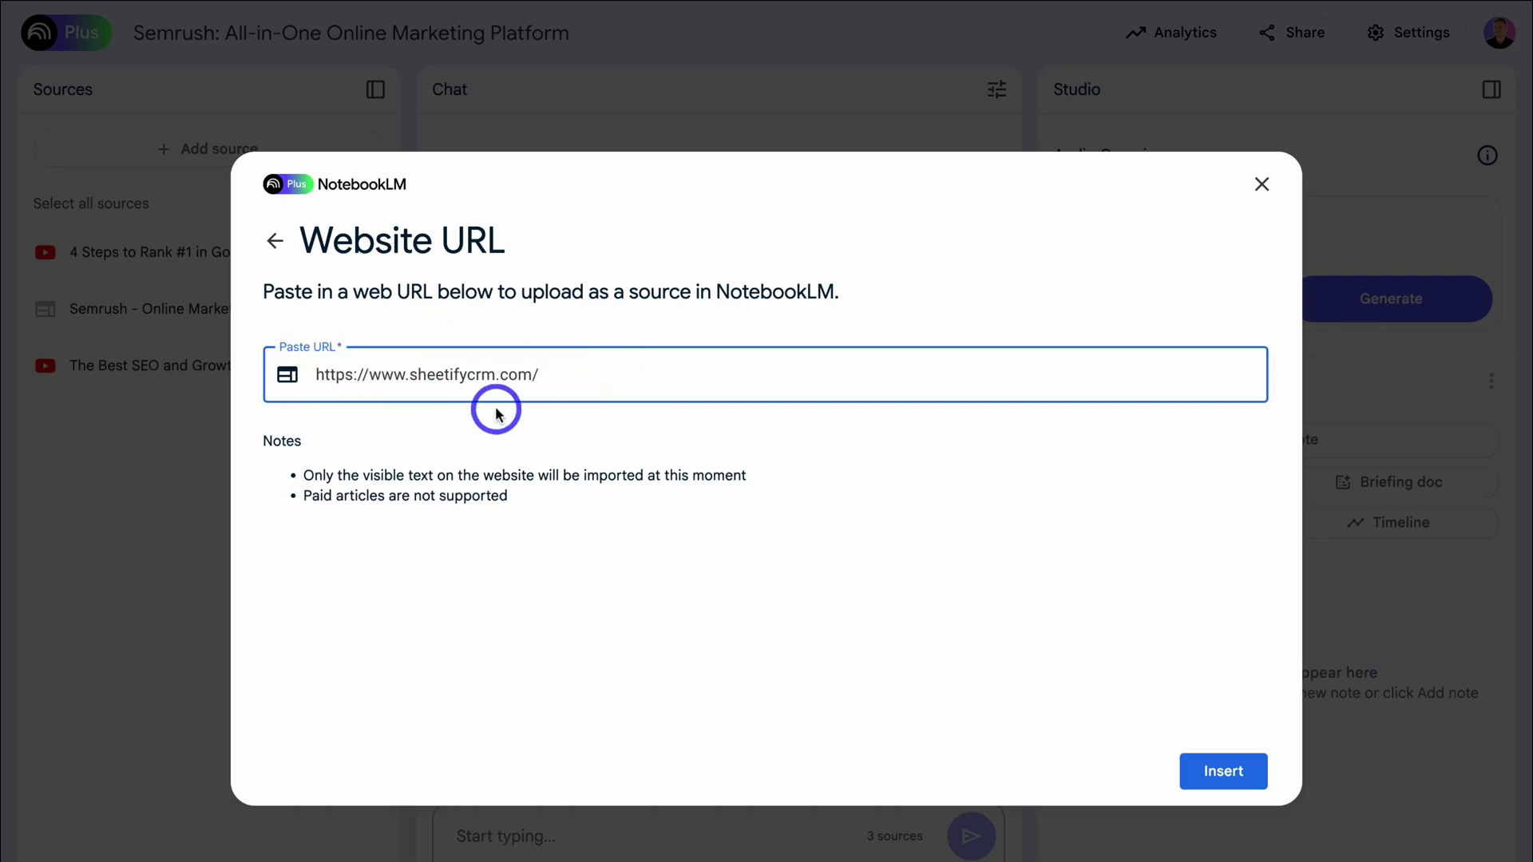
# Step: Insert the Sheetify CRM website and add the 'SEO tips for 2025' Google Doc as sources
pyautogui.click(1219, 772)
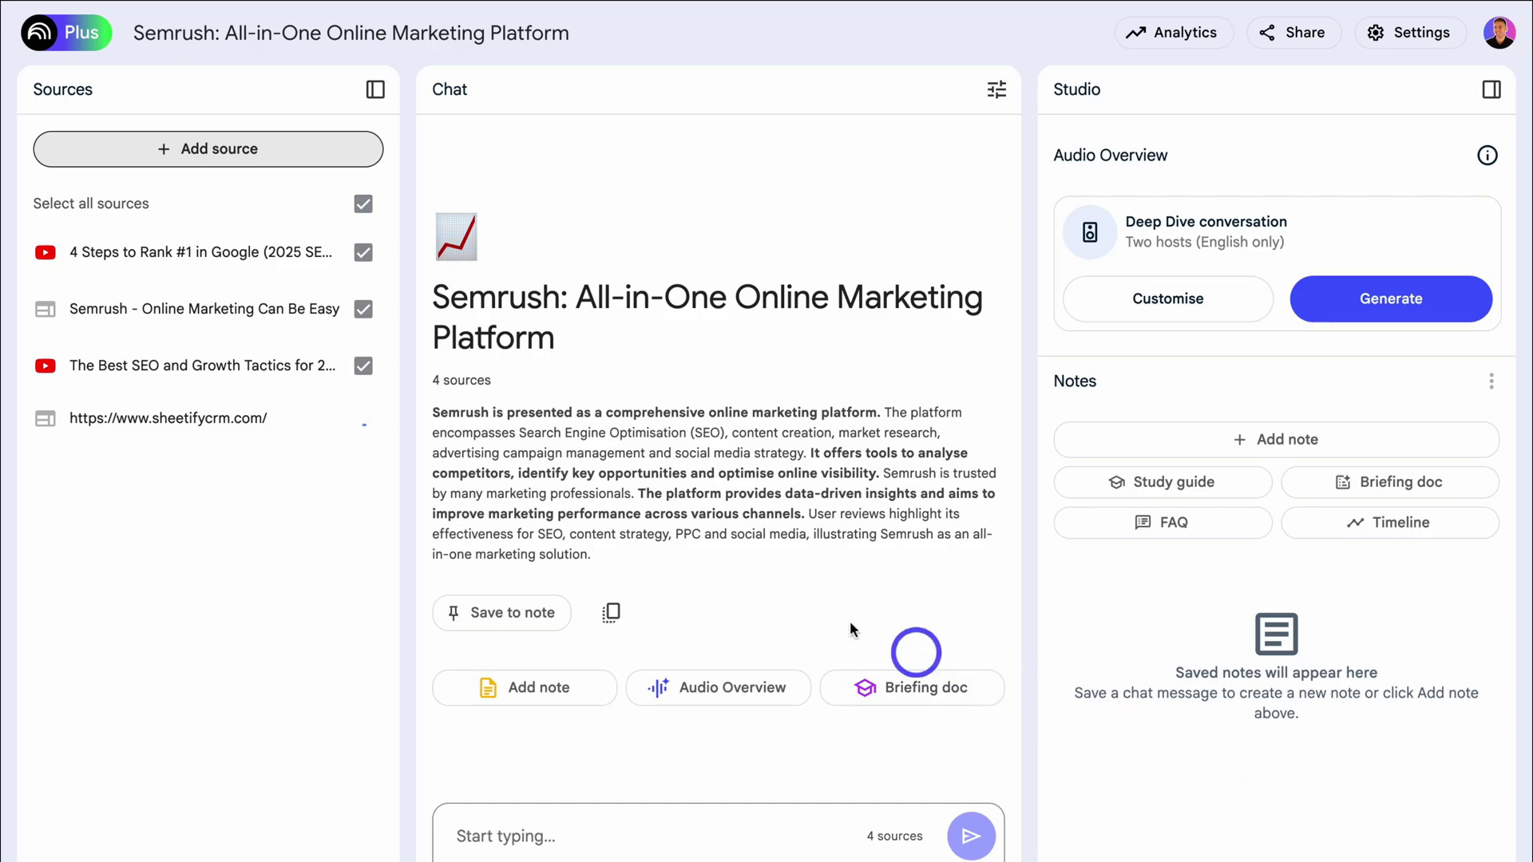
pyautogui.click(239, 149)
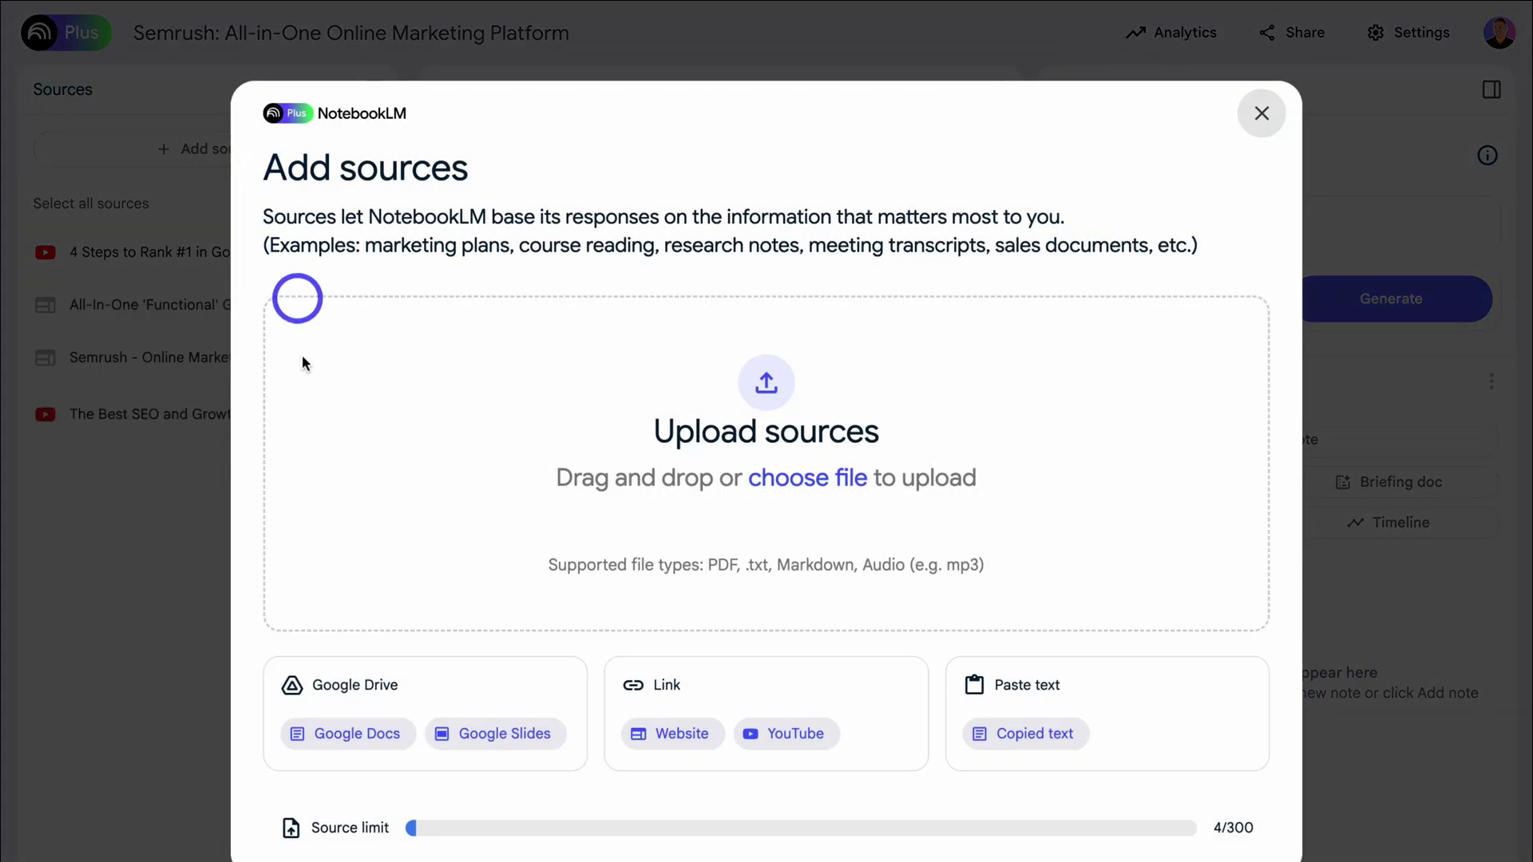
pyautogui.click(327, 735)
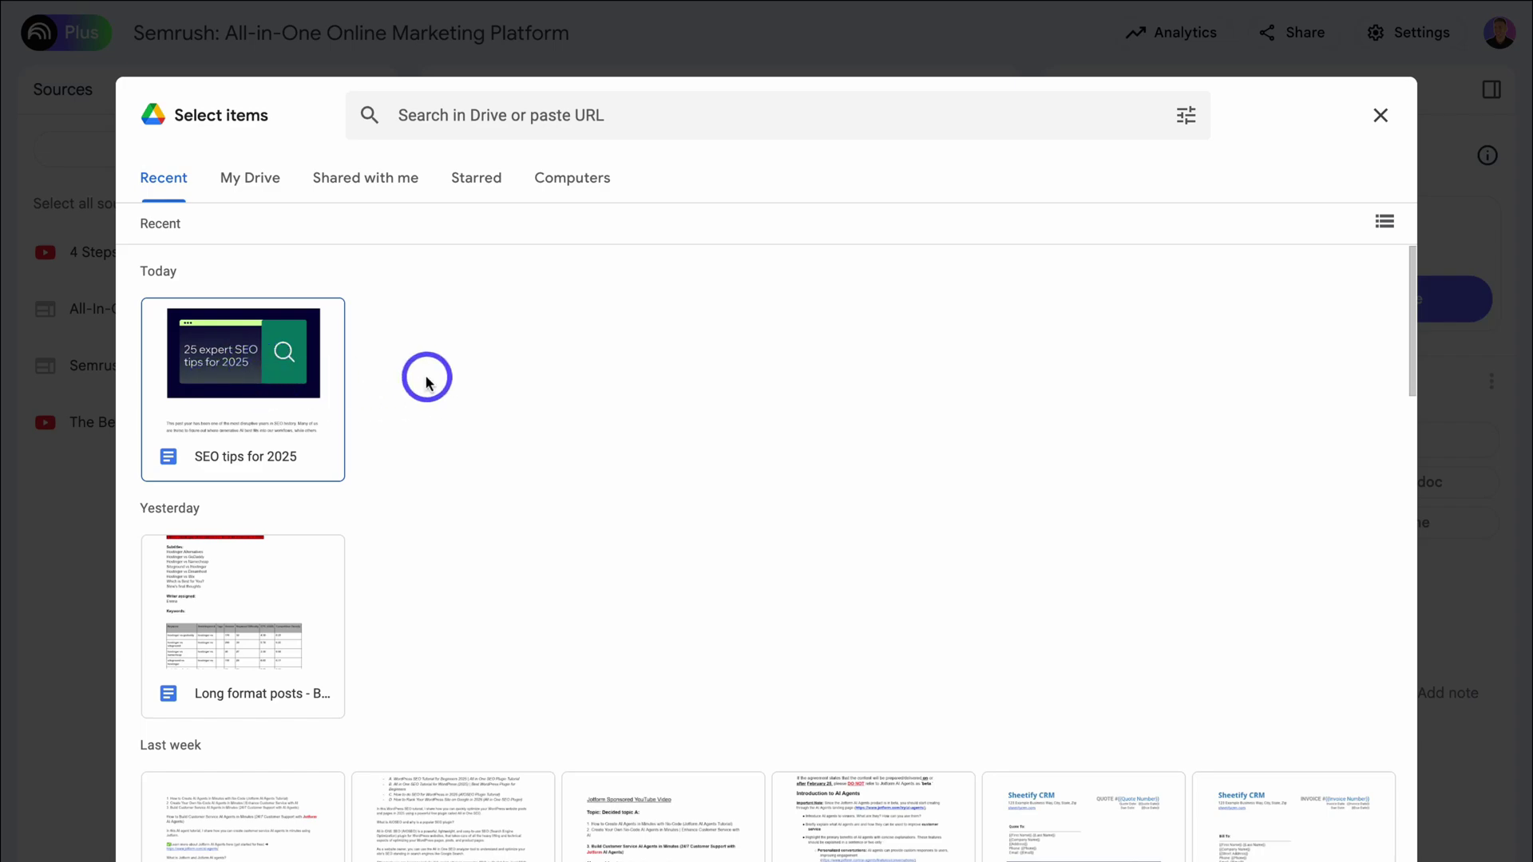
pyautogui.click(291, 386)
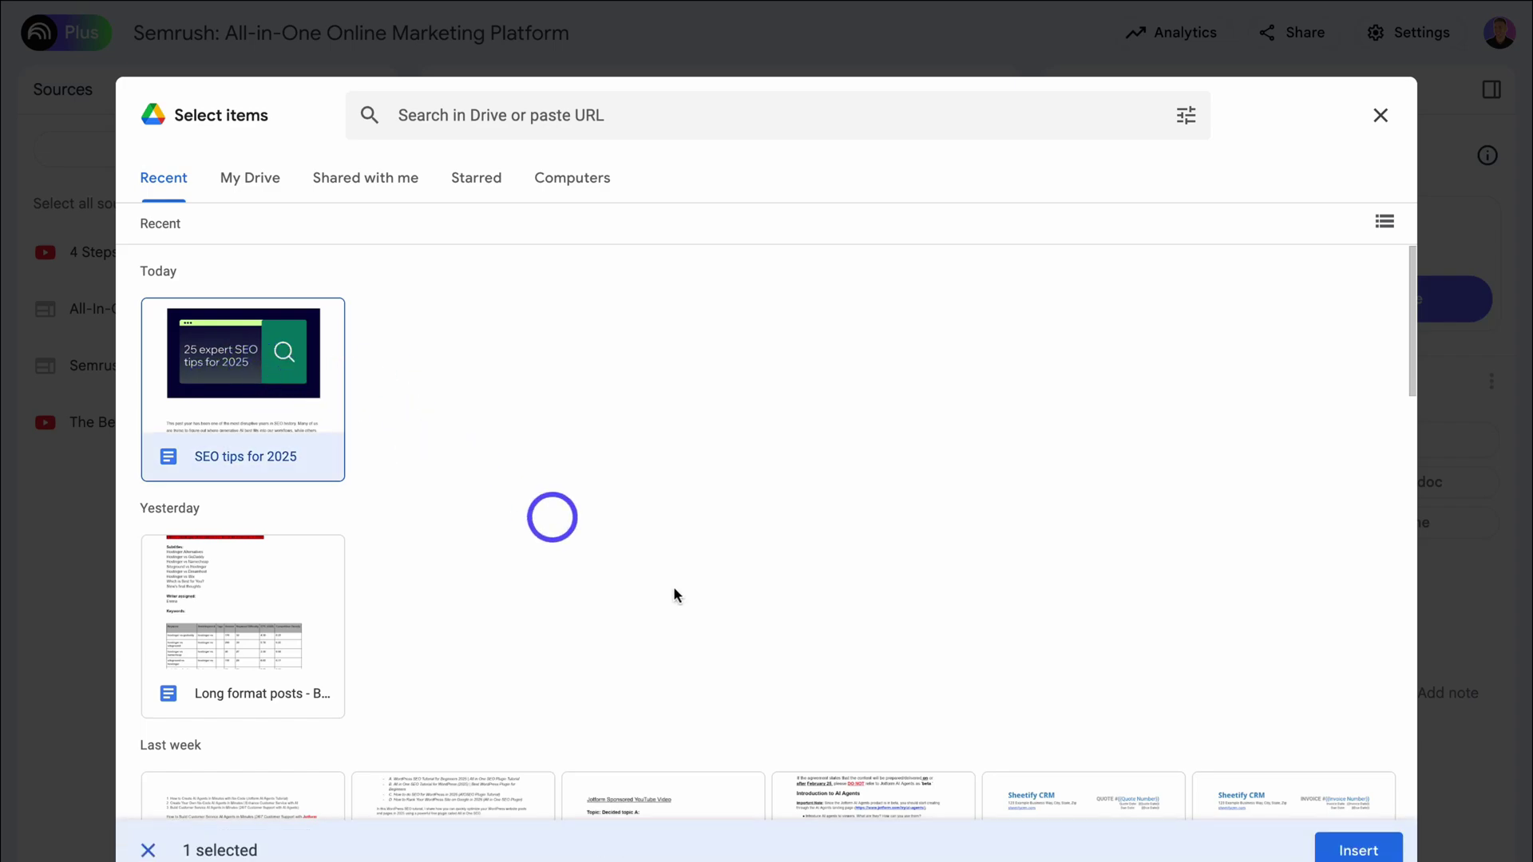
pyautogui.click(1358, 851)
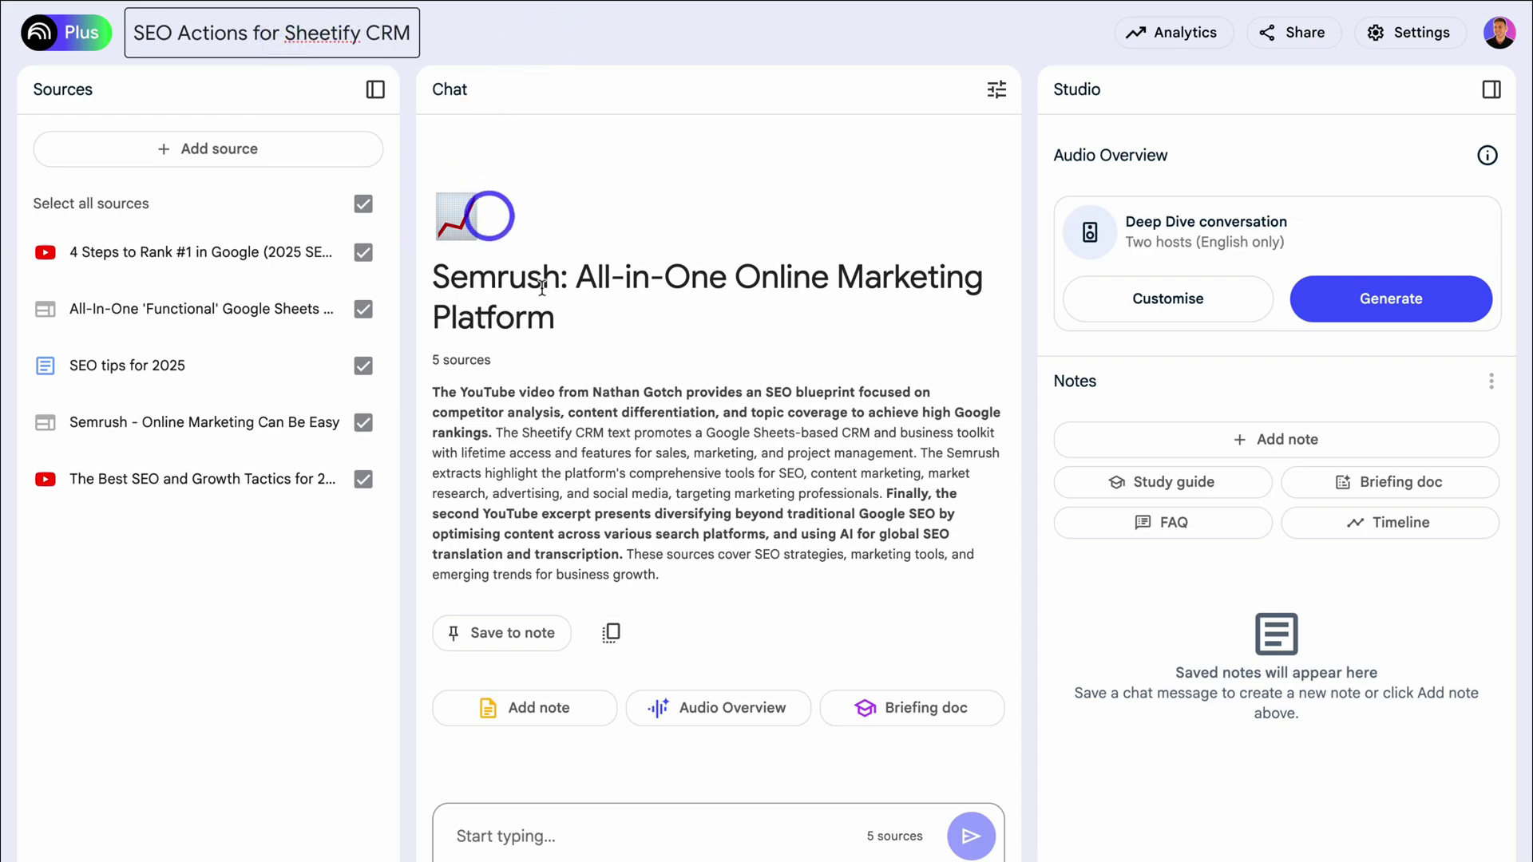
# Step: Ask for Sheetify CRM's top 5 SEO actions this year and save the answer as a note
pyautogui.click(550, 825)
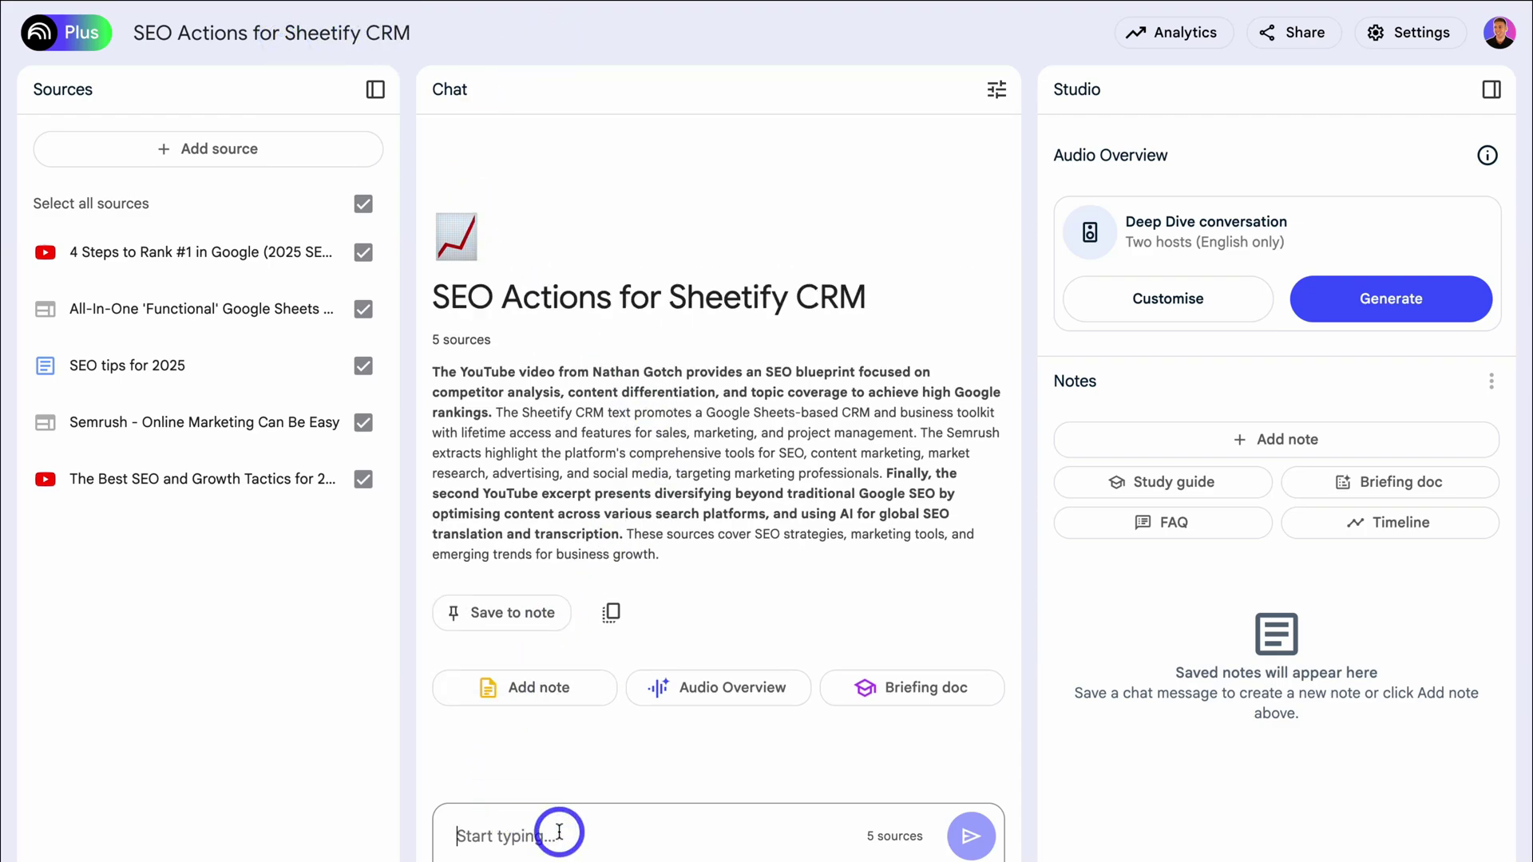
pyautogui.write('What are the top 5 SEO actions that Sheetify CRM should engage in this year')
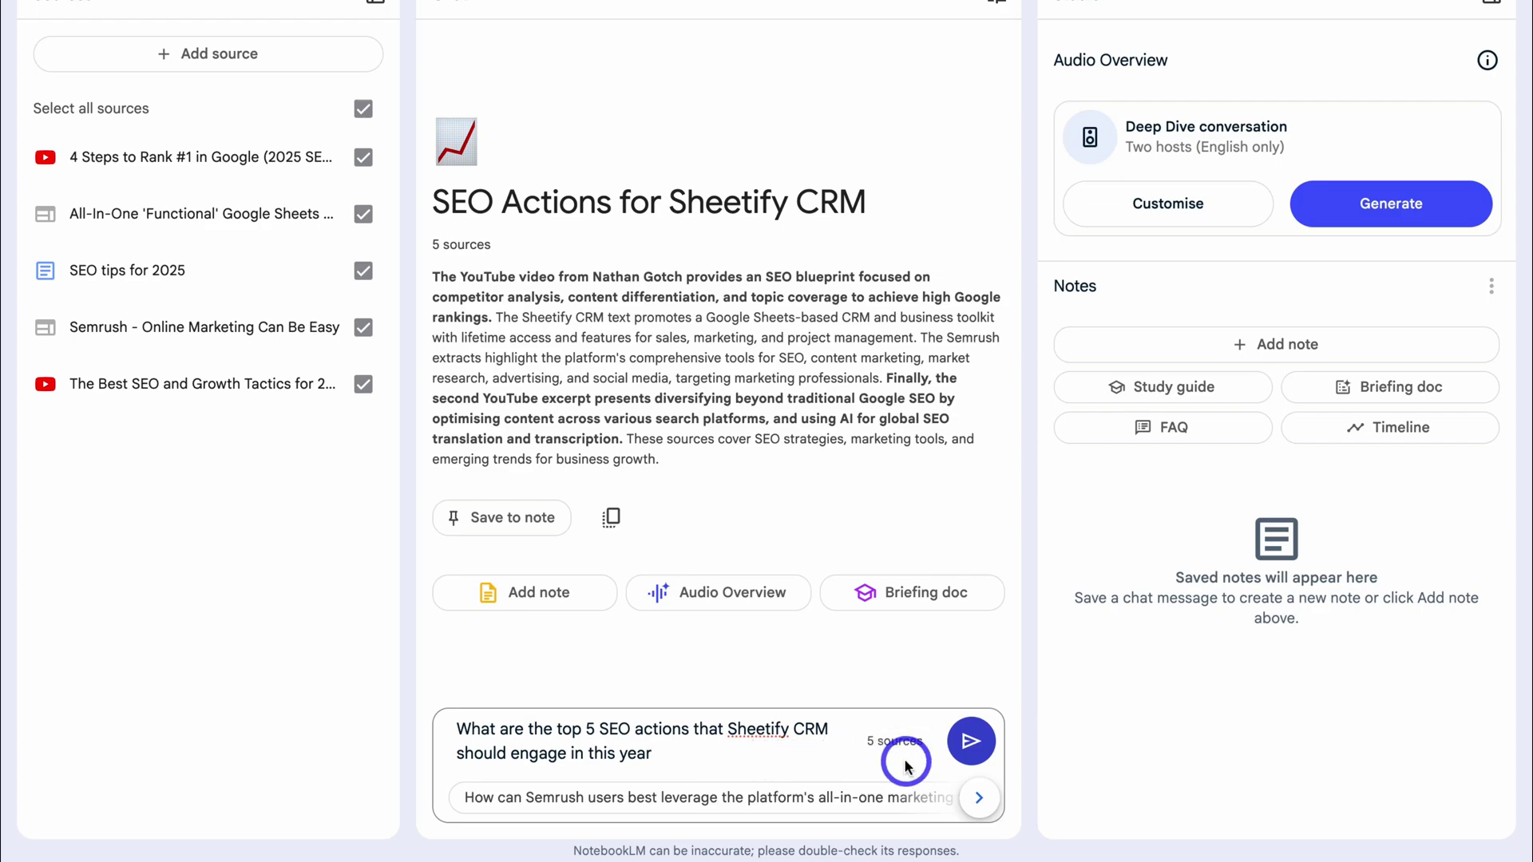
pyautogui.click(971, 741)
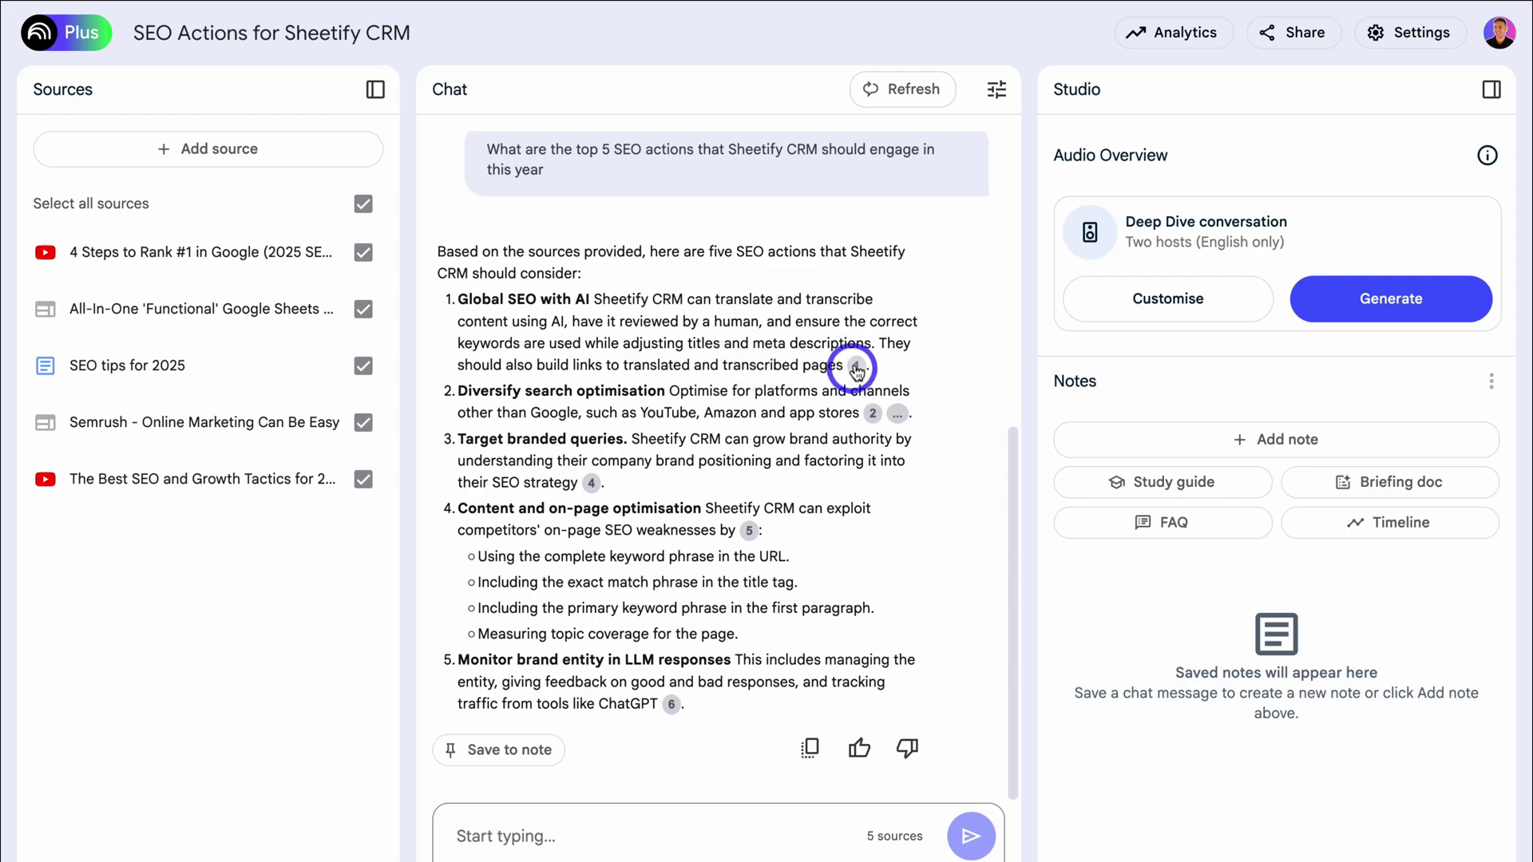
pyautogui.moveTo(857, 366)
pyautogui.scroll(-8, 998, 483)
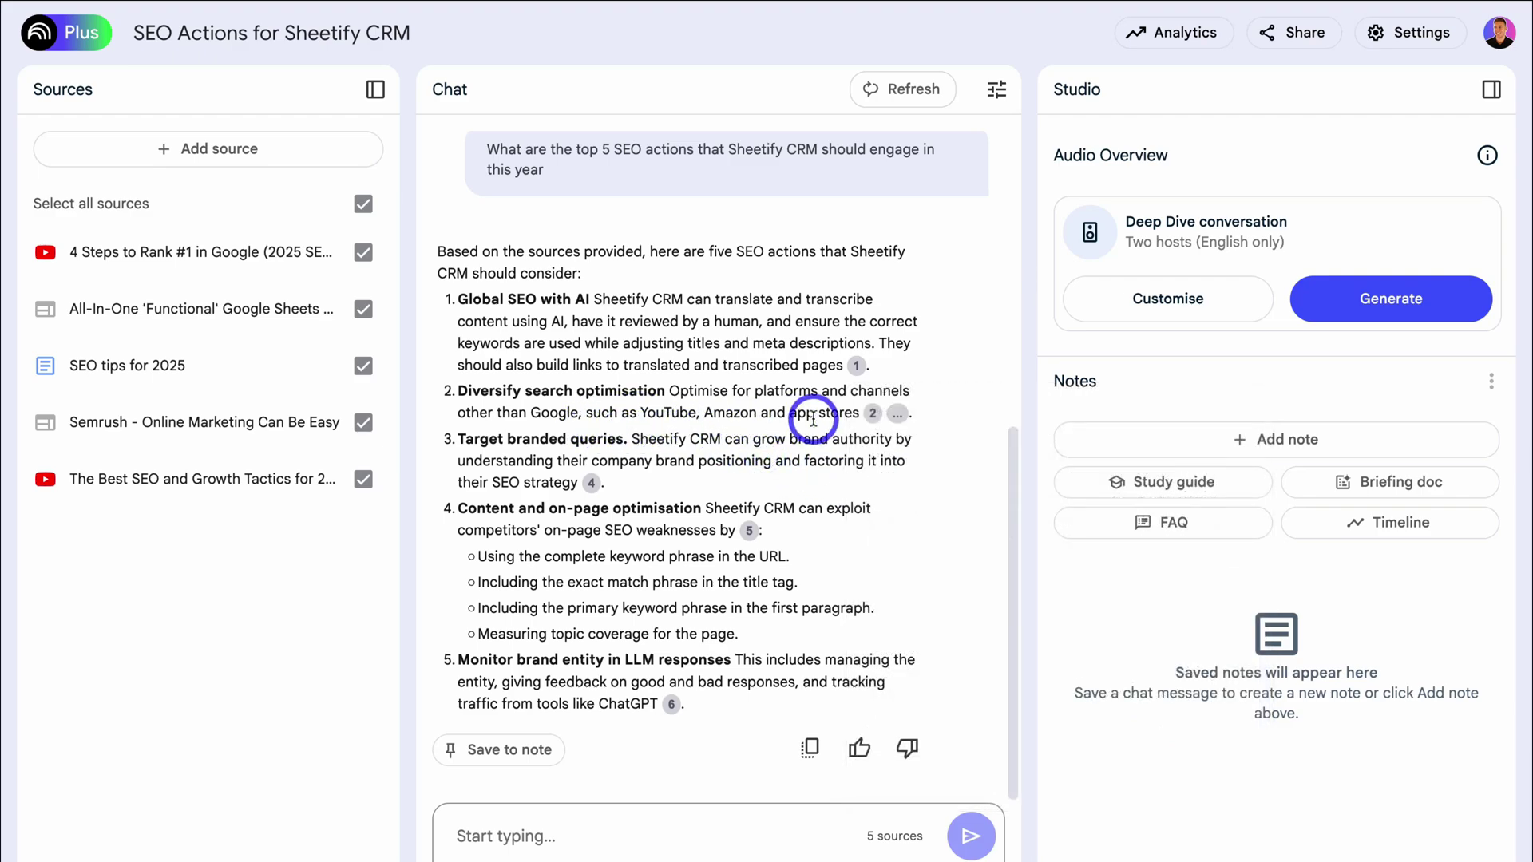
pyautogui.moveTo(867, 415)
pyautogui.scroll(-5, 959, 623)
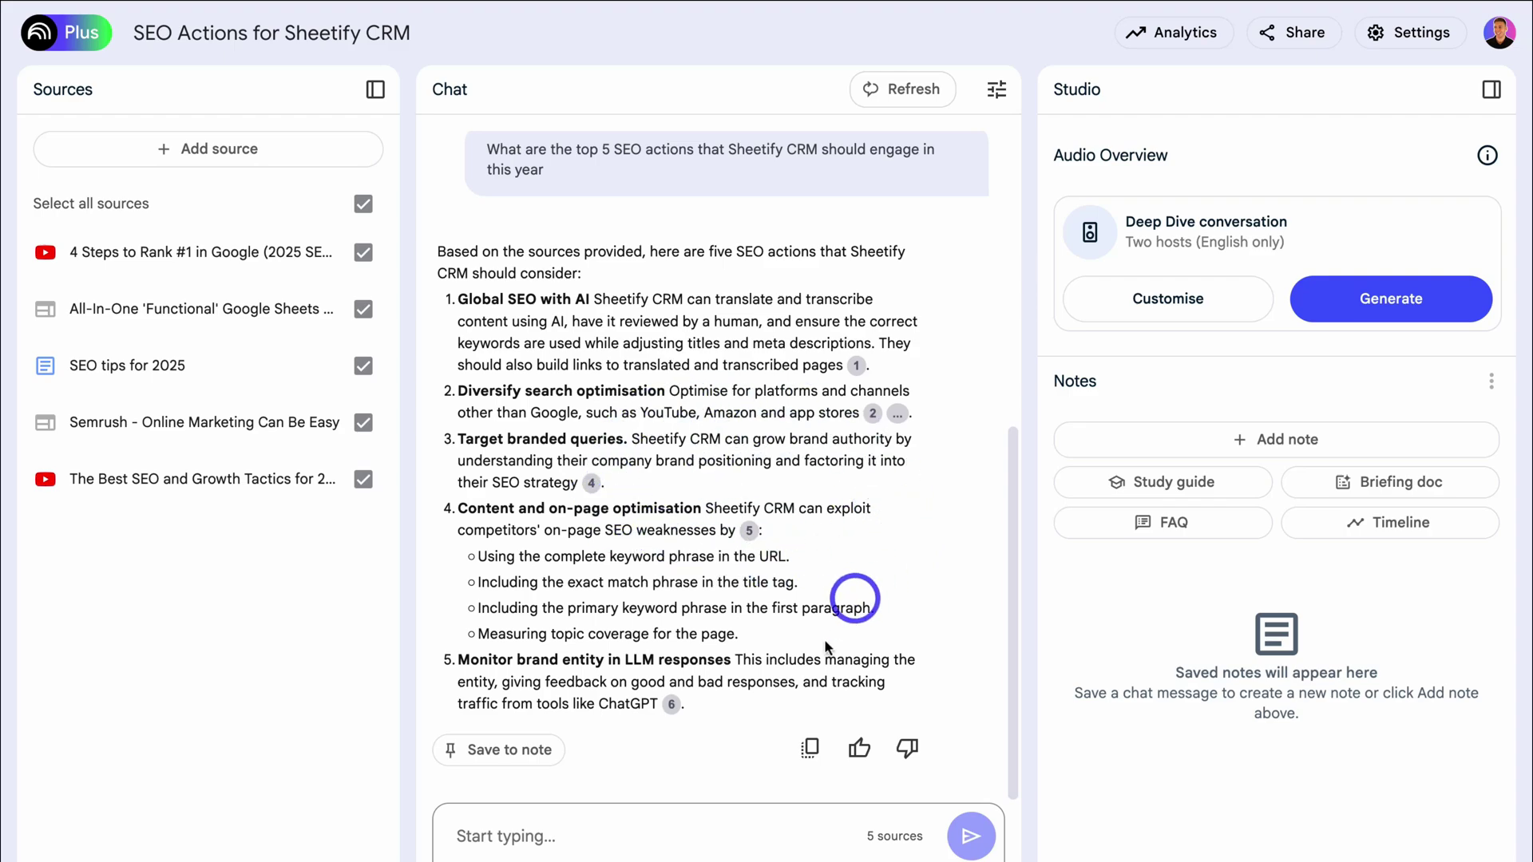
pyautogui.click(504, 757)
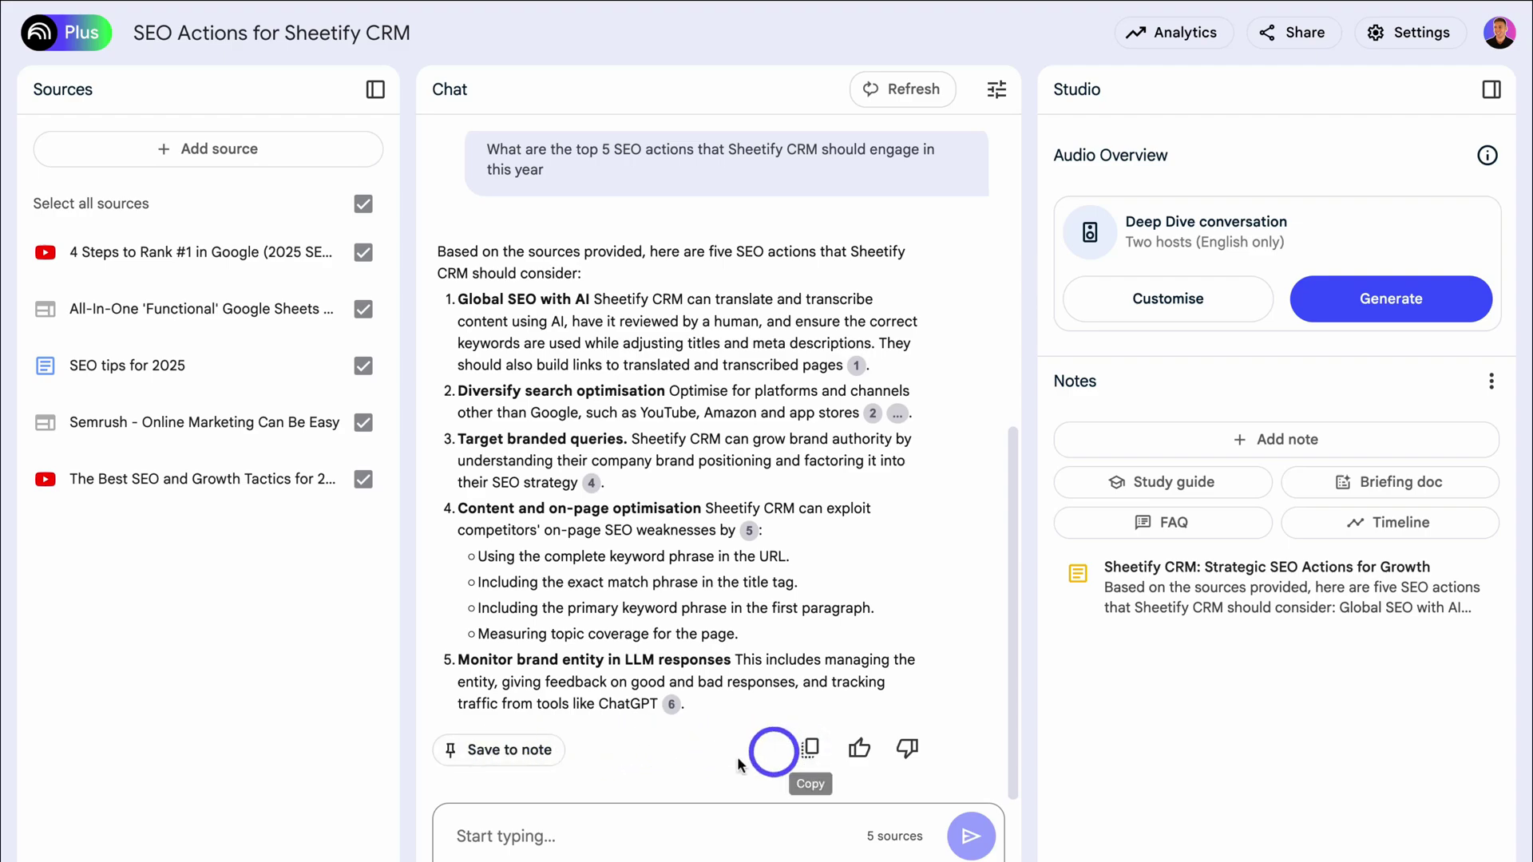
# Step: Ask which SEO actions Sheetify CRM is missing, ranked, and save as 'Sheetify CRM: Untapped SEO Opportunities'
pyautogui.click(631, 831)
pyautogui.write('What are the current SEO actions that Sheetify CRM is not engaging in? Please add these from most important to least important.')
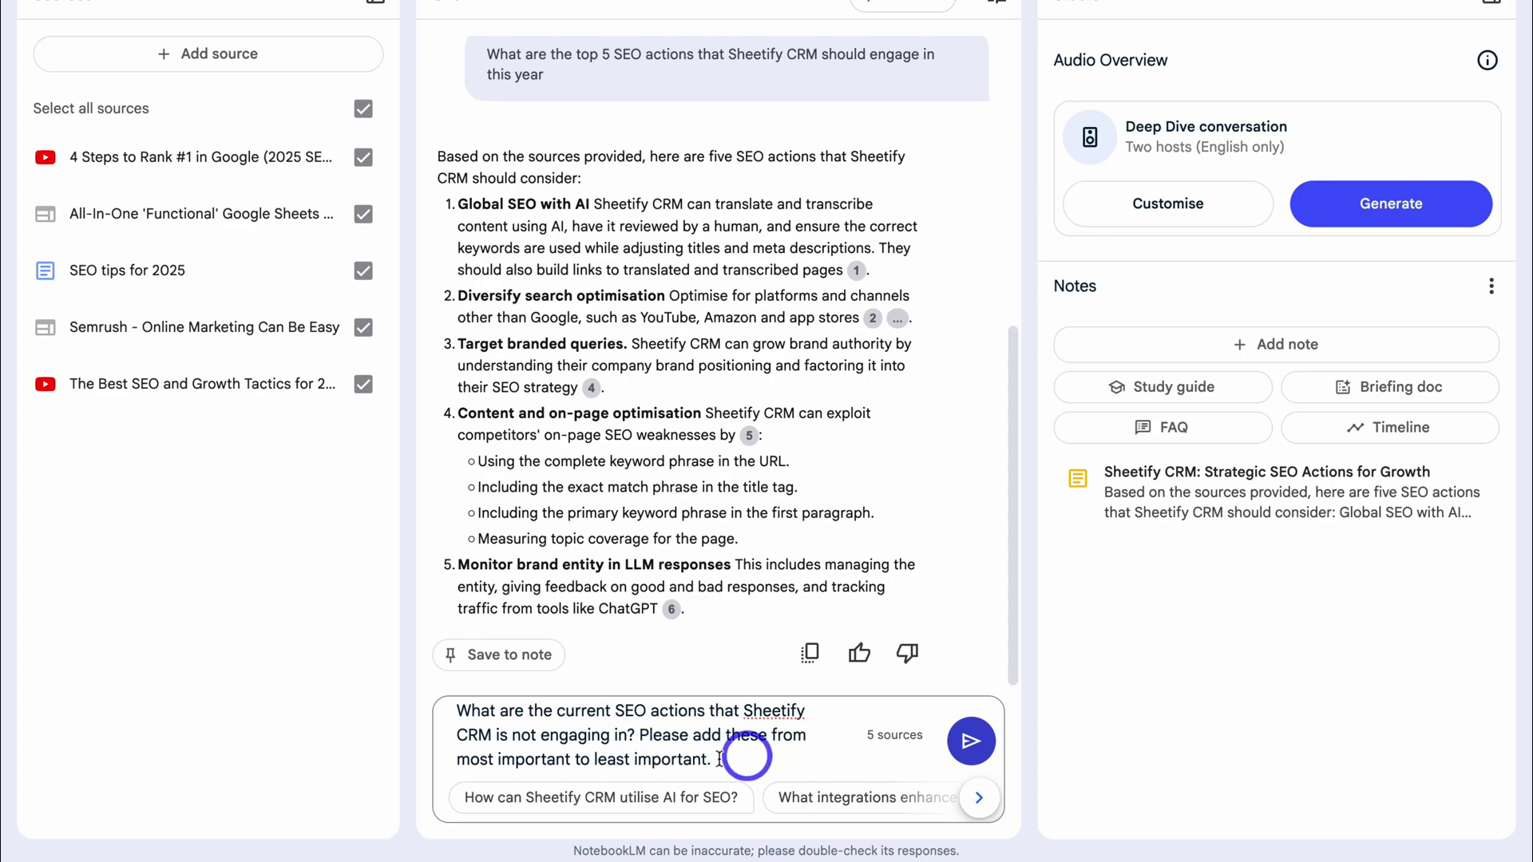
pyautogui.click(971, 742)
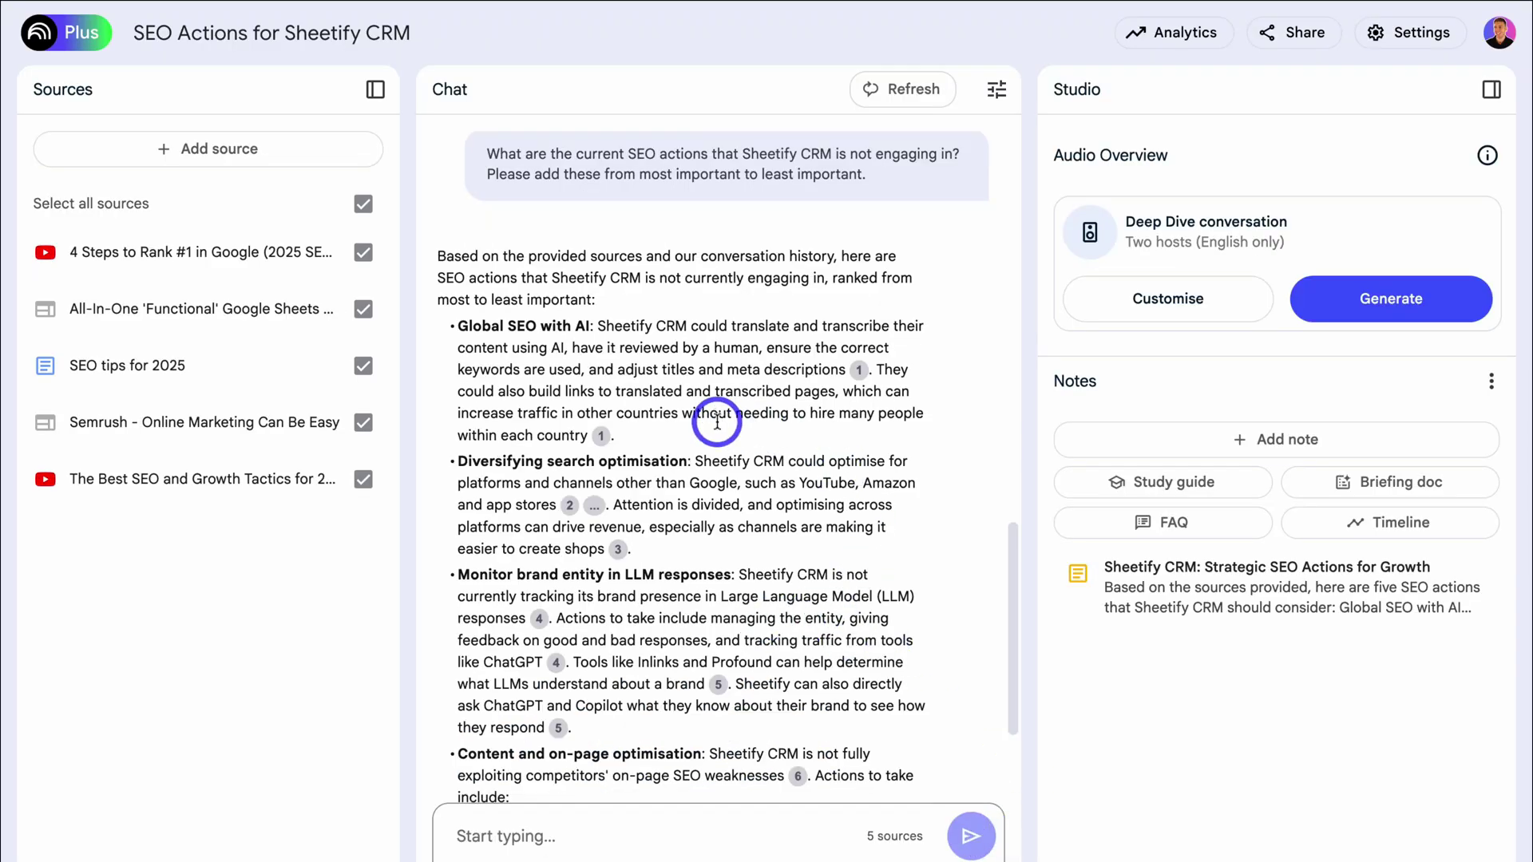
pyautogui.scroll(-3, 755, 317)
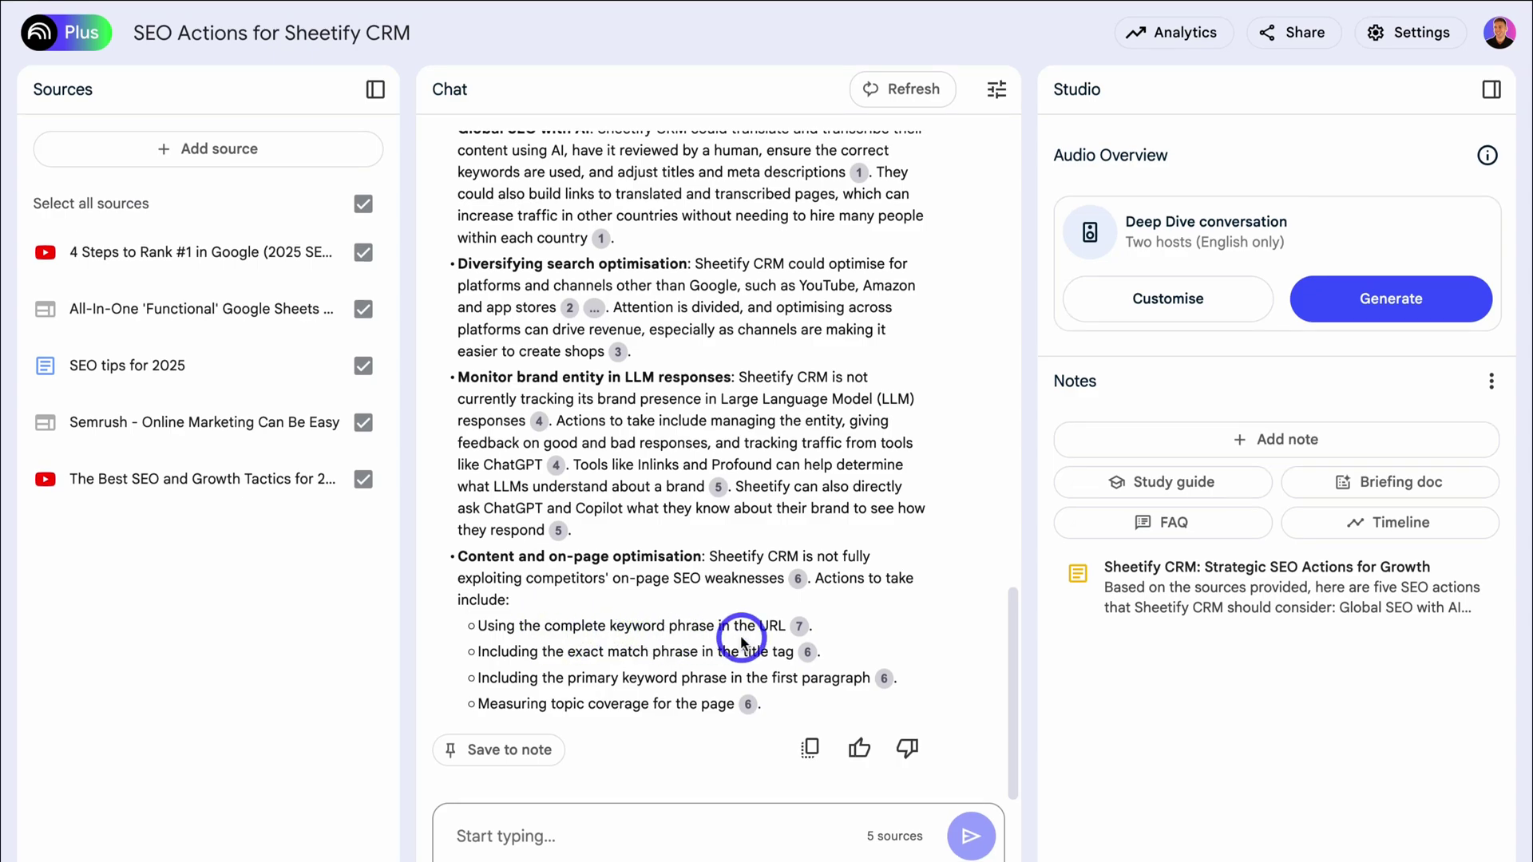
pyautogui.moveTo(797, 628)
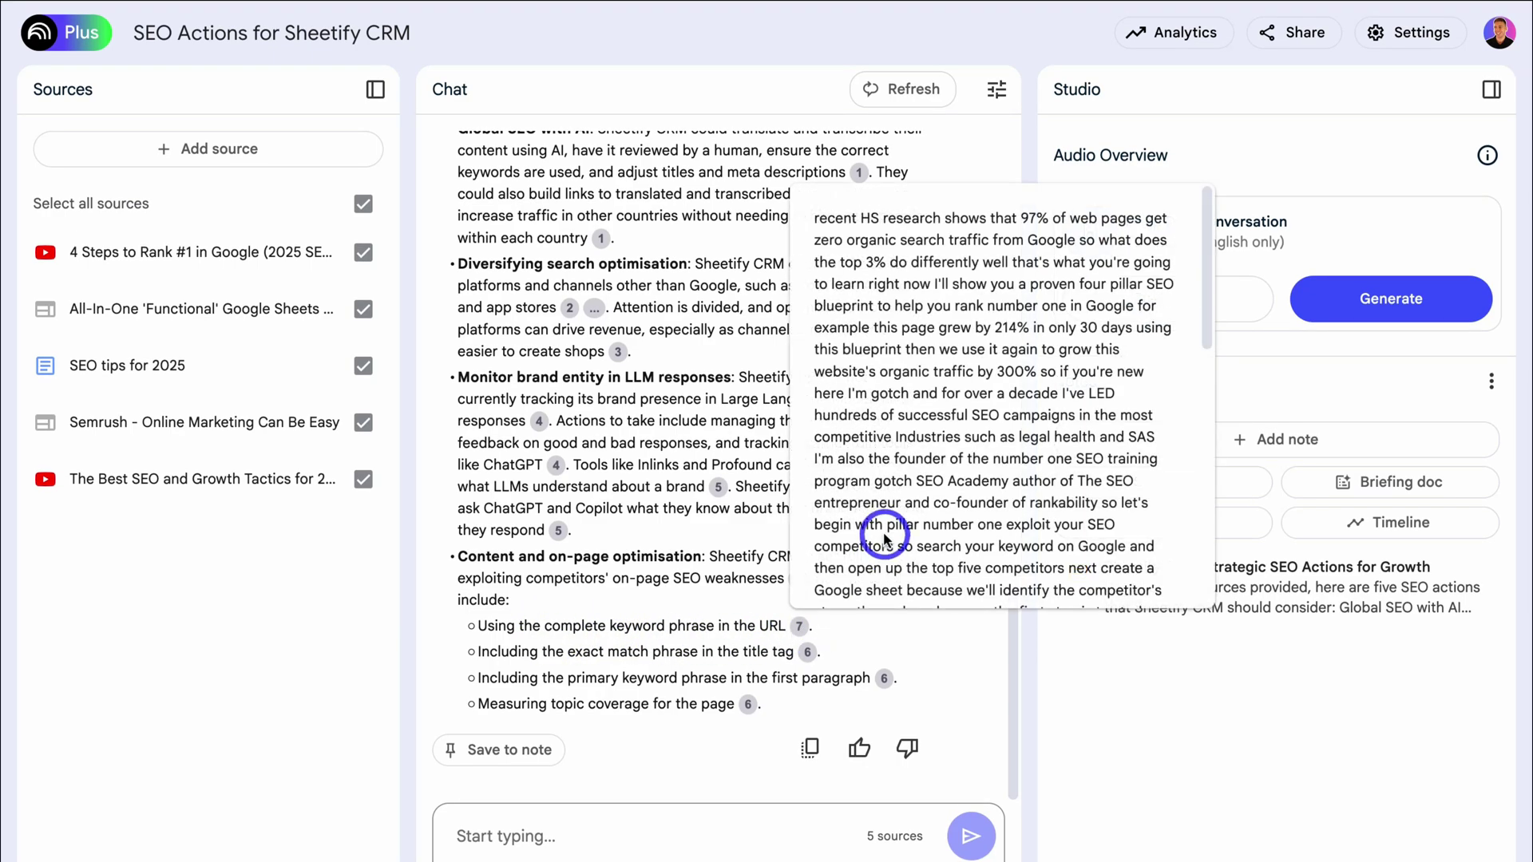
pyautogui.scroll(-10, 883, 532)
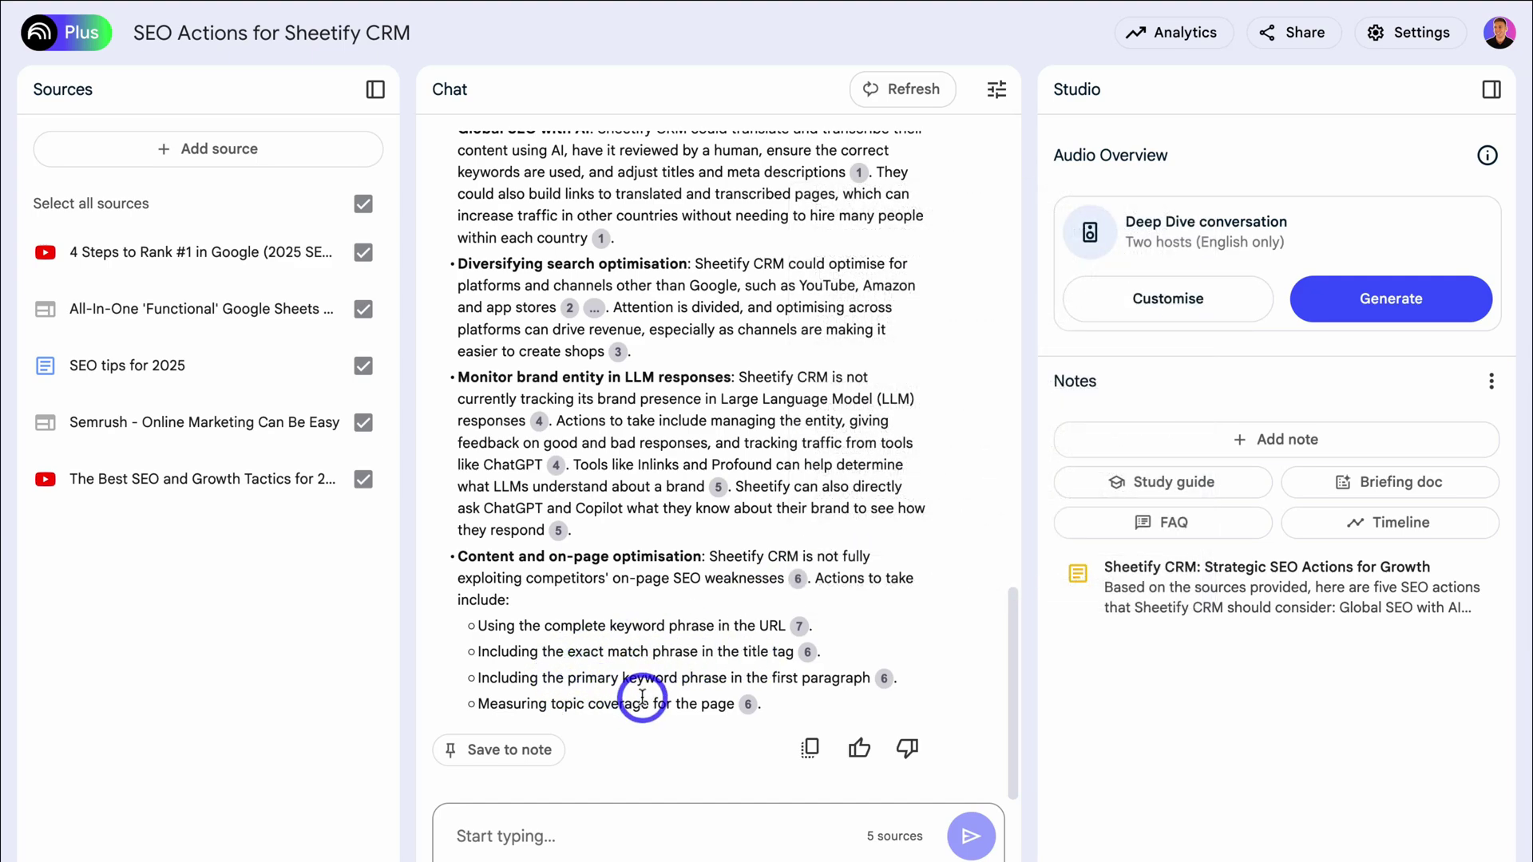
pyautogui.click(523, 749)
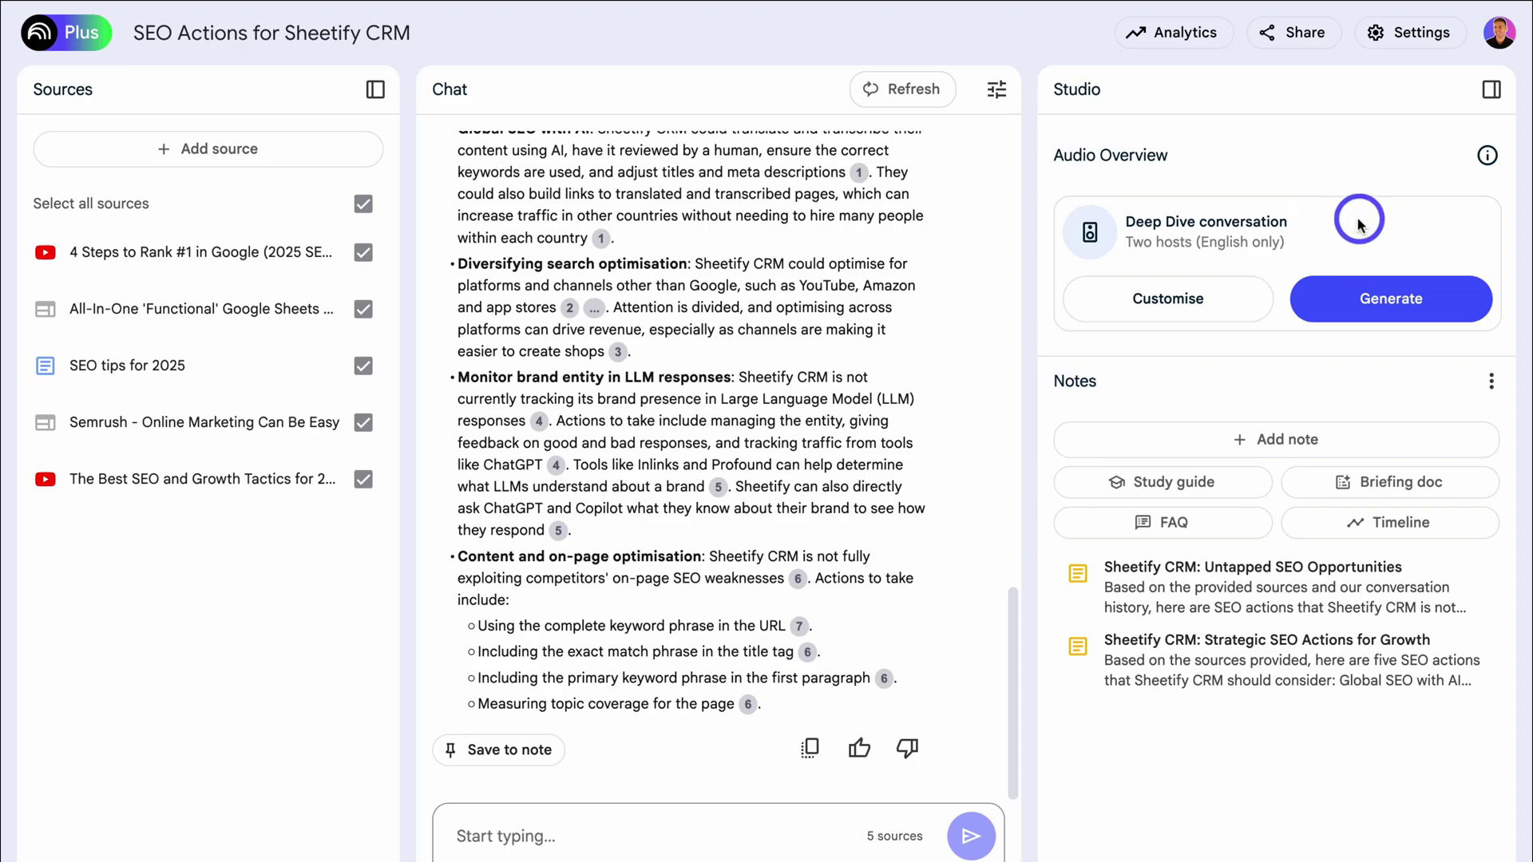
# Step: Generate the 22:02 Deep Dive audio overview, play it, and pause at 0:18
pyautogui.click(1441, 307)
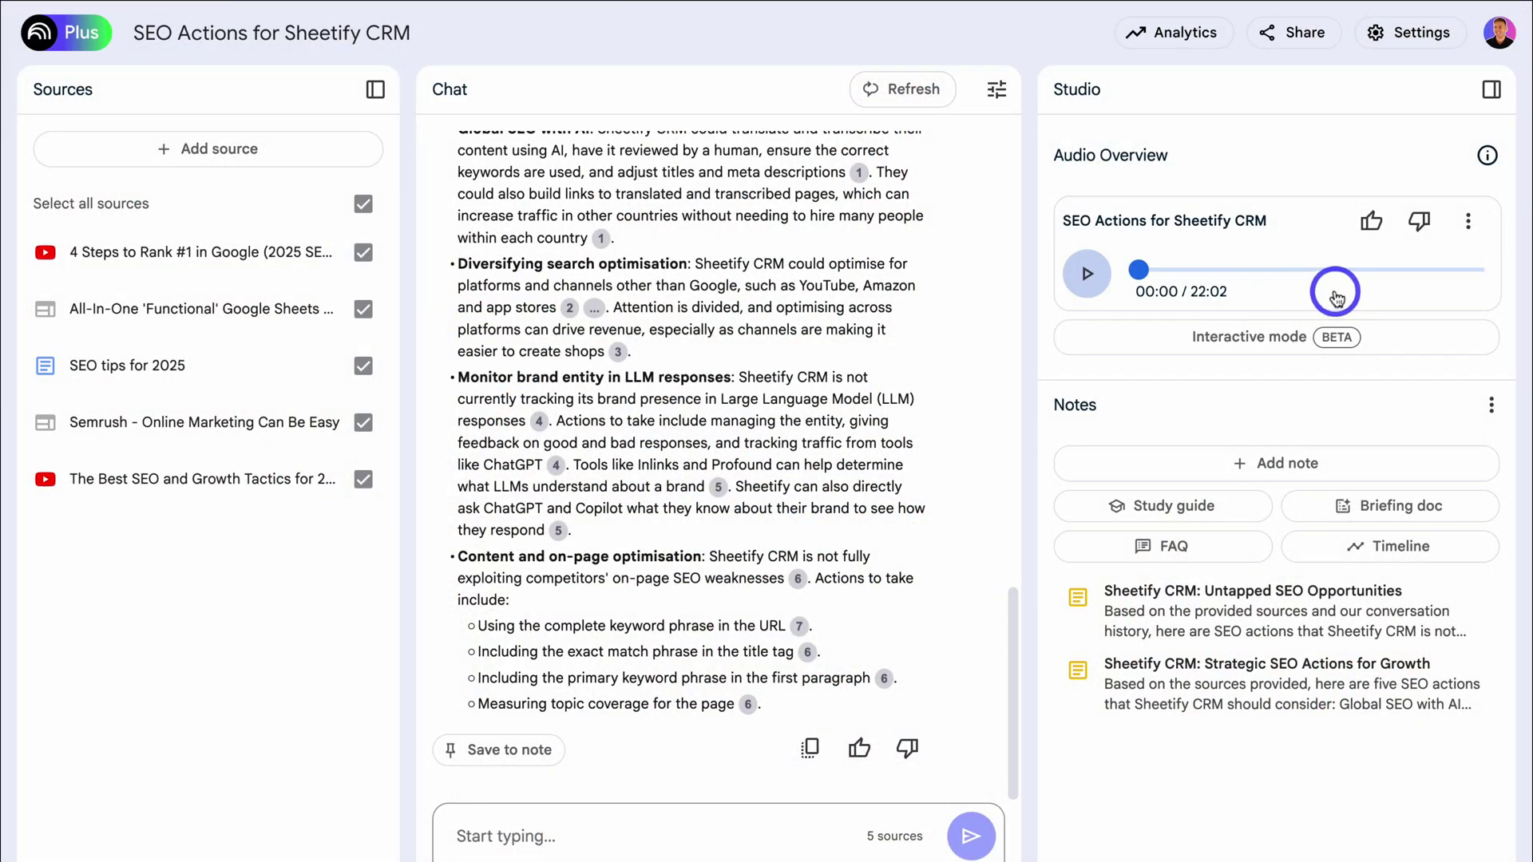
pyautogui.click(1091, 279)
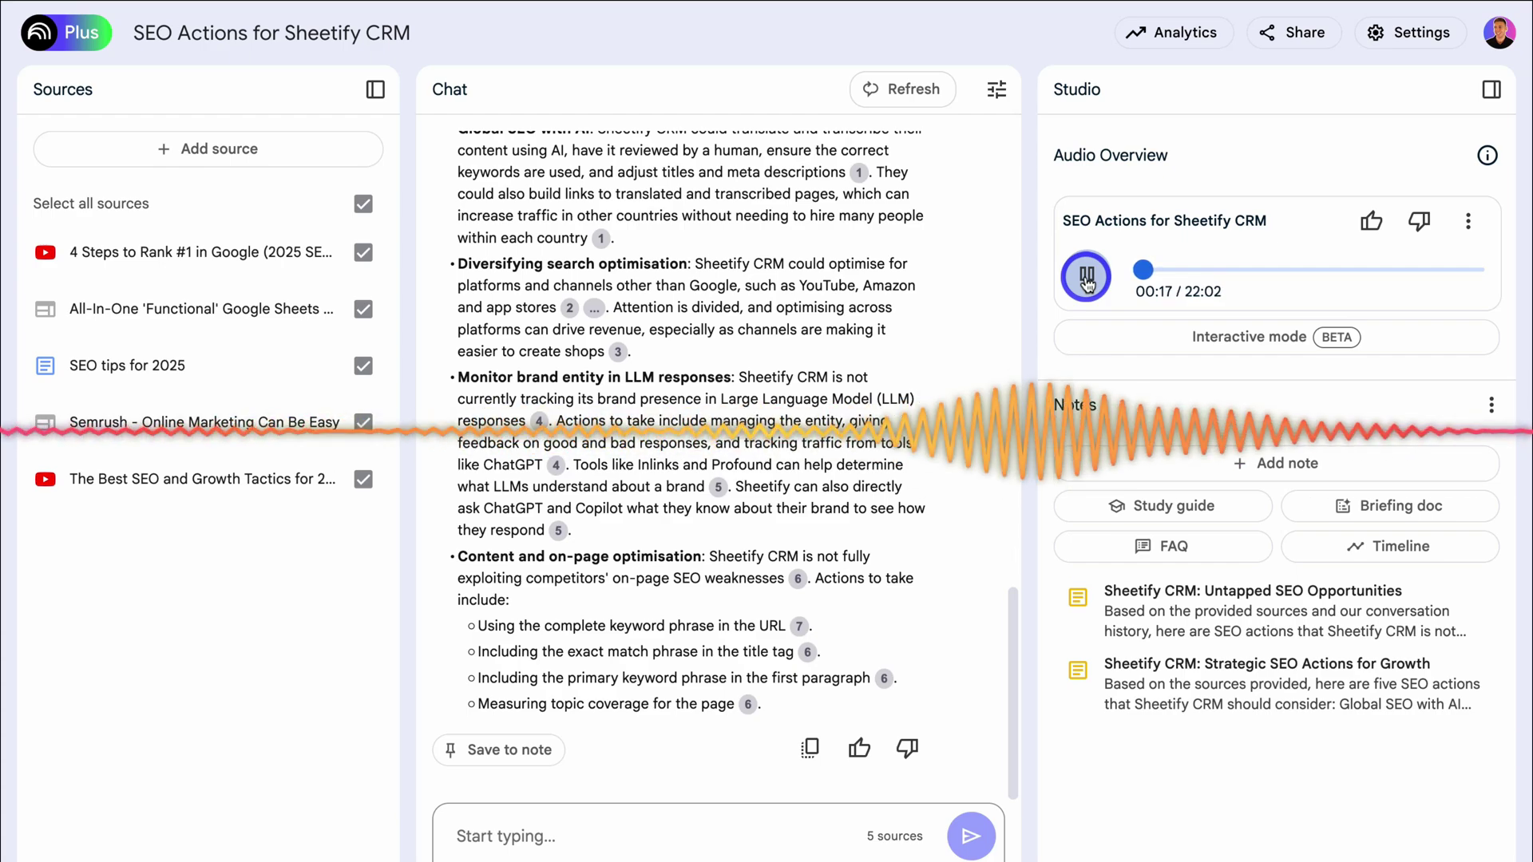
pyautogui.click(1087, 277)
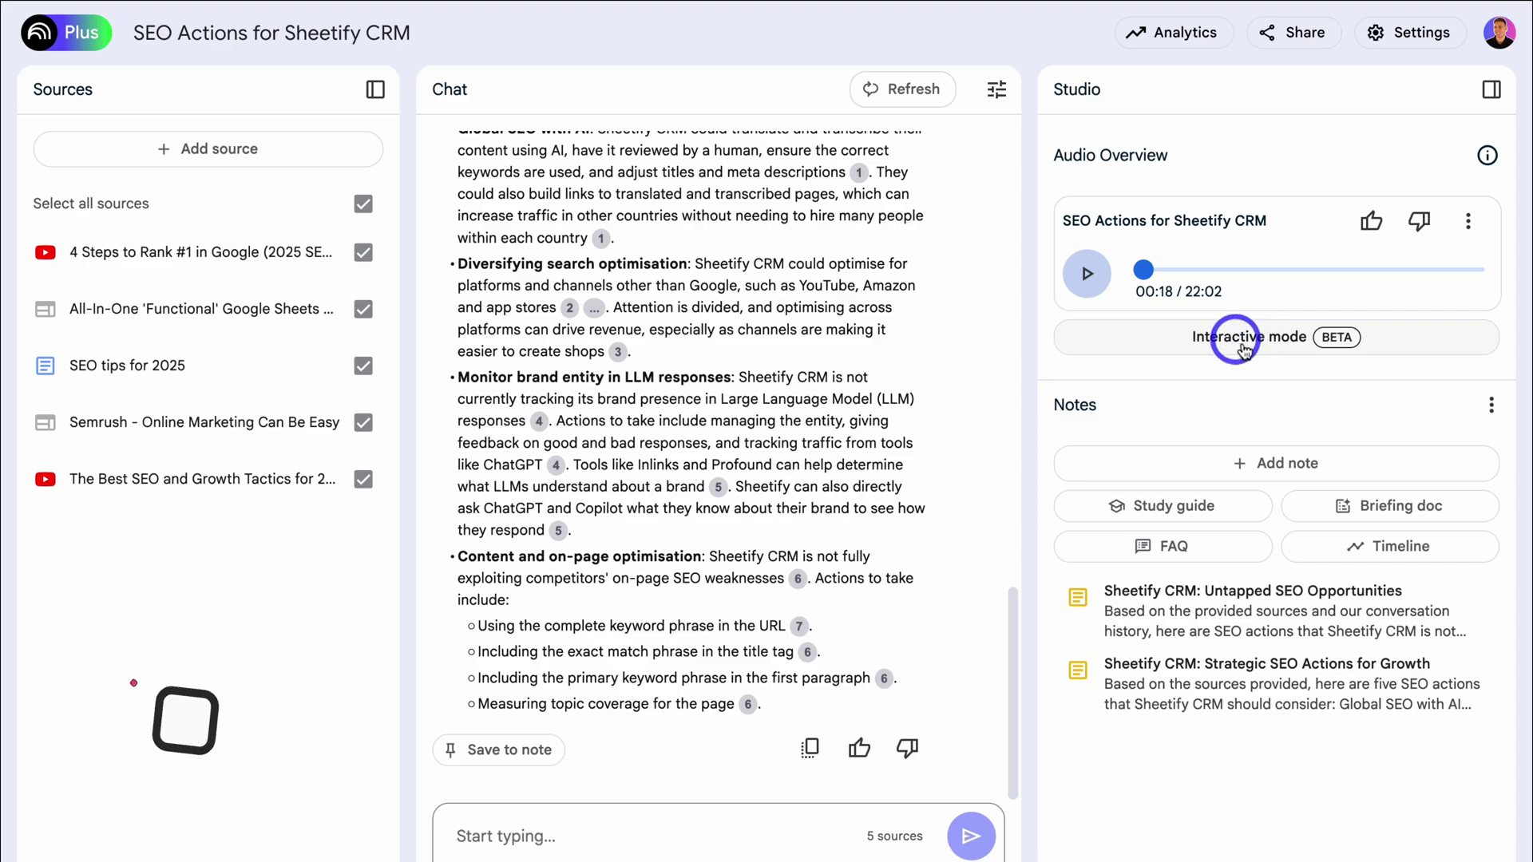
# Step: Play the 22:02 audio overview in interactive mode, talk with the hosts, then pause and collapse it
pyautogui.click(1266, 345)
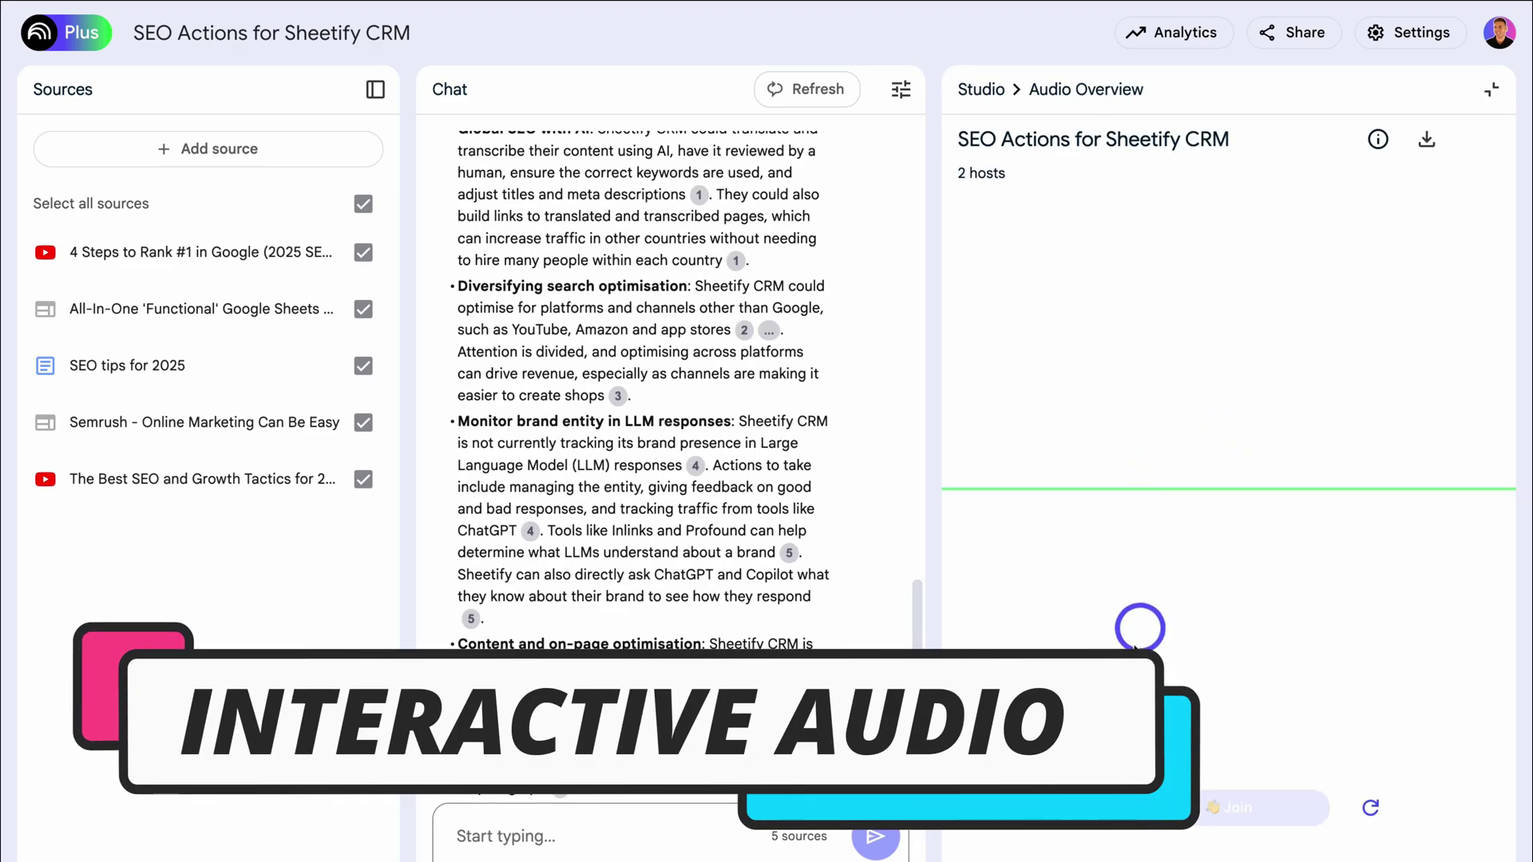
pyautogui.click(1085, 811)
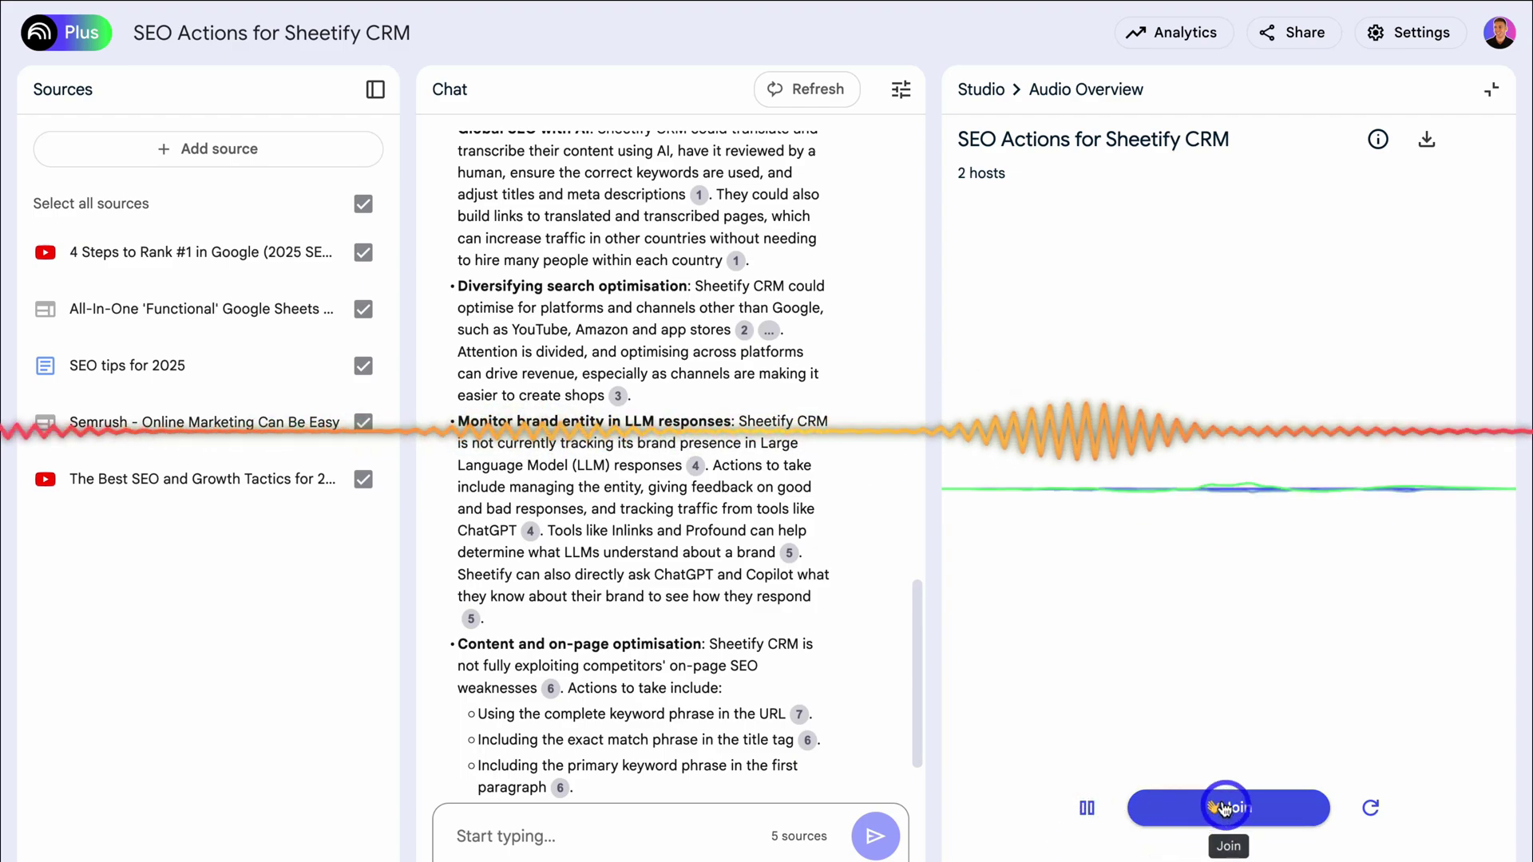
pyautogui.click(1275, 812)
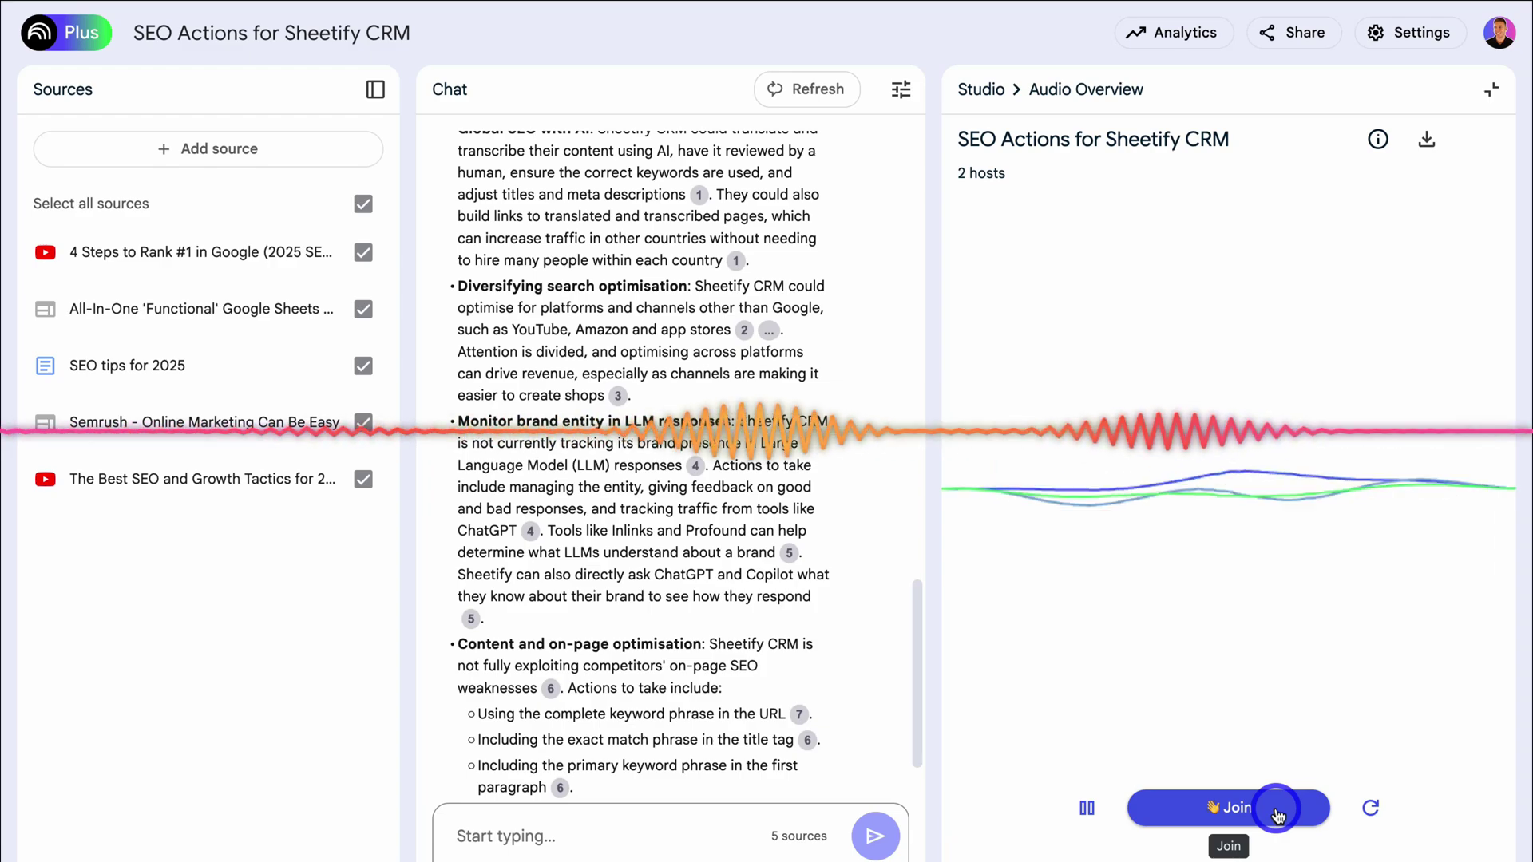
pyautogui.click(1087, 808)
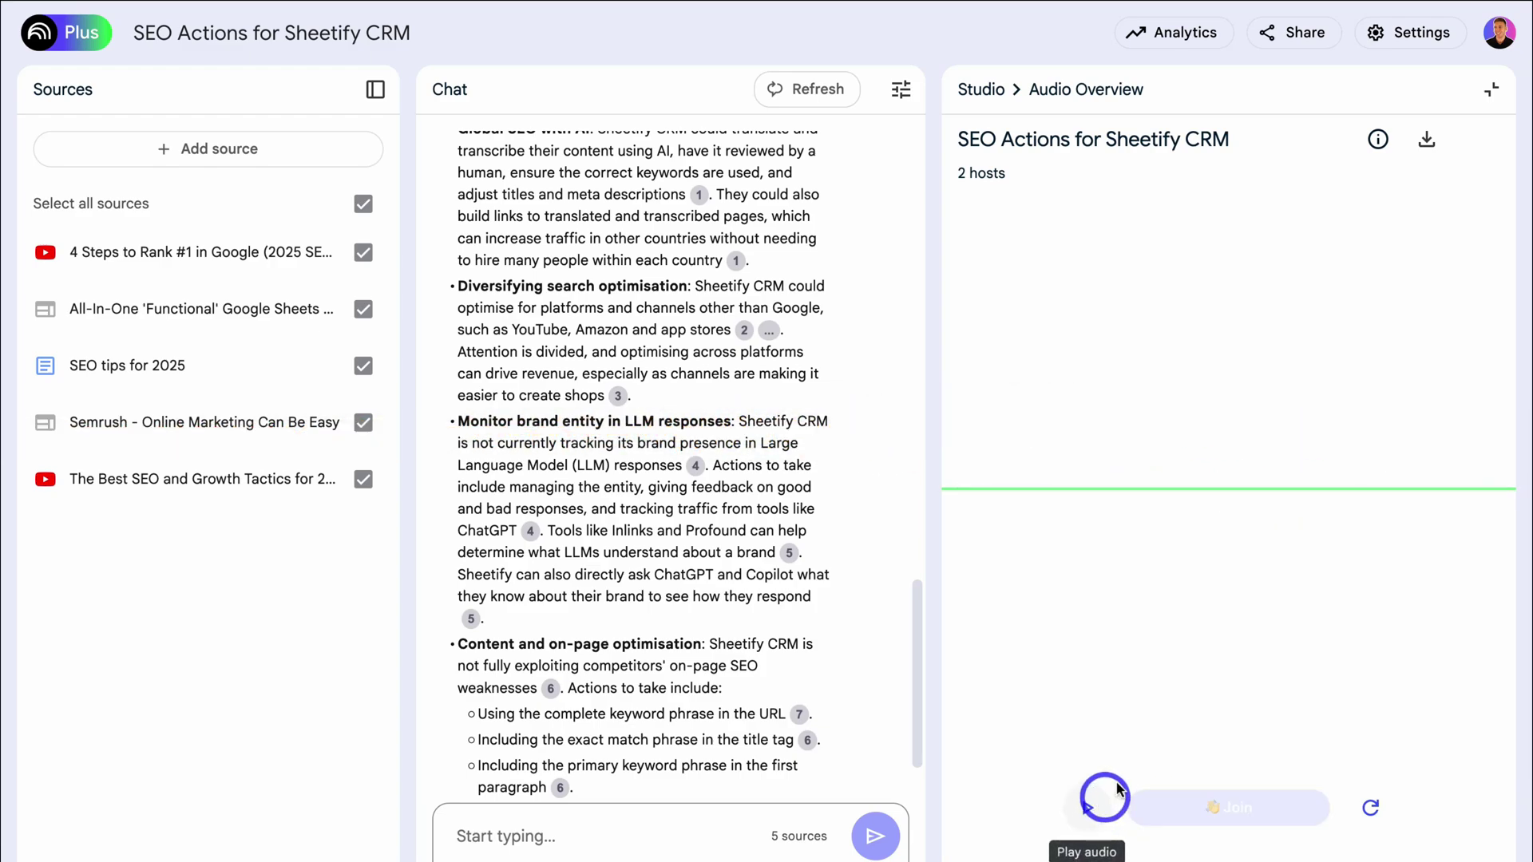
pyautogui.click(1490, 117)
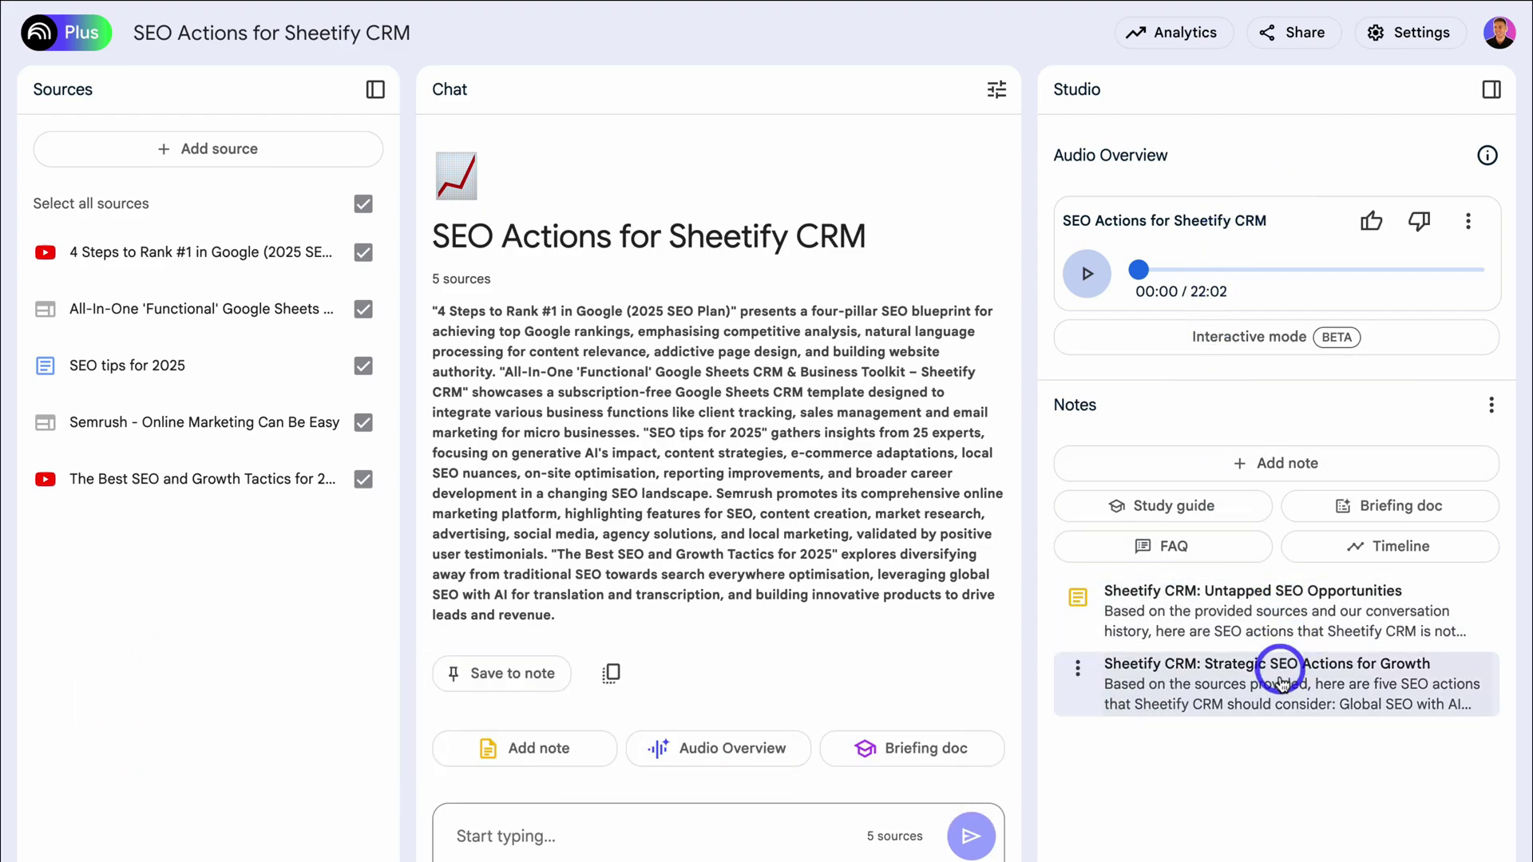
# Step: Copy the notebook's five-source summary into a new note, 'SEO and Business Strategies for 2025'
pyautogui.click(1232, 468)
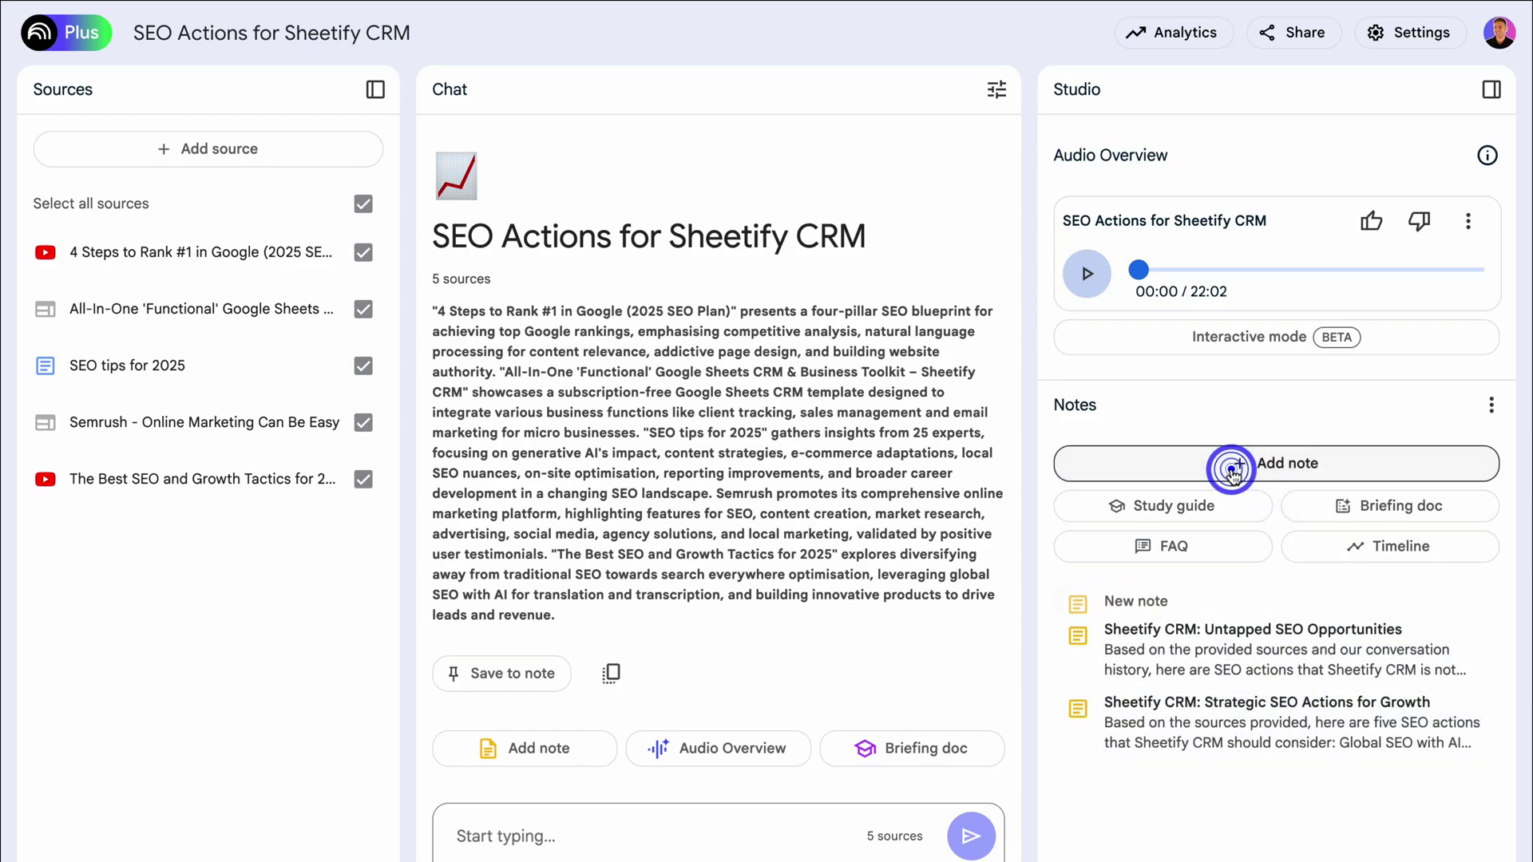
pyautogui.click(1046, 283)
pyautogui.scroll(-1, 669, 448)
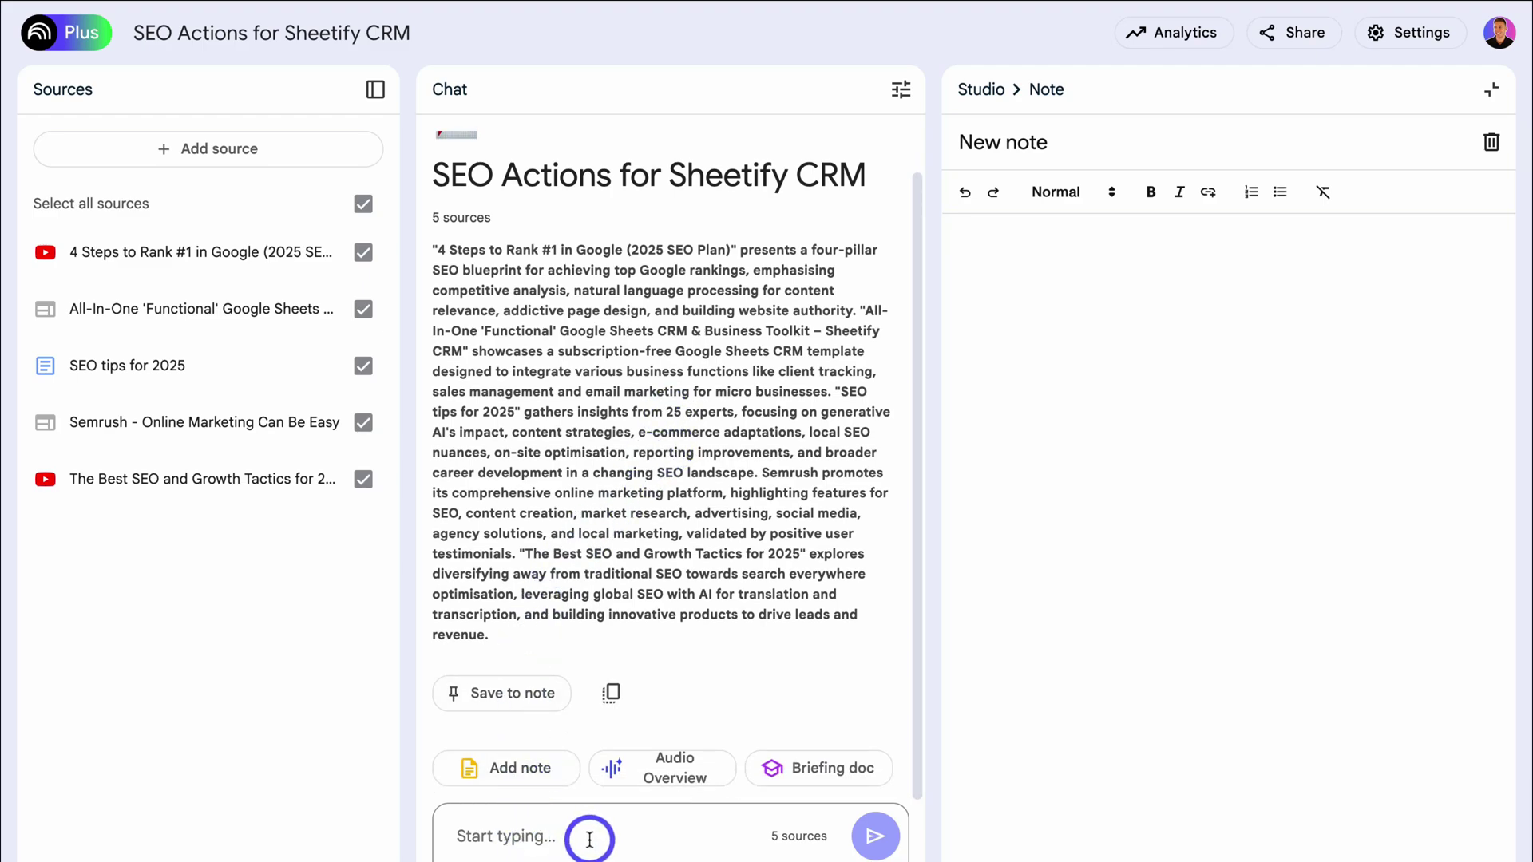
pyautogui.click(611, 693)
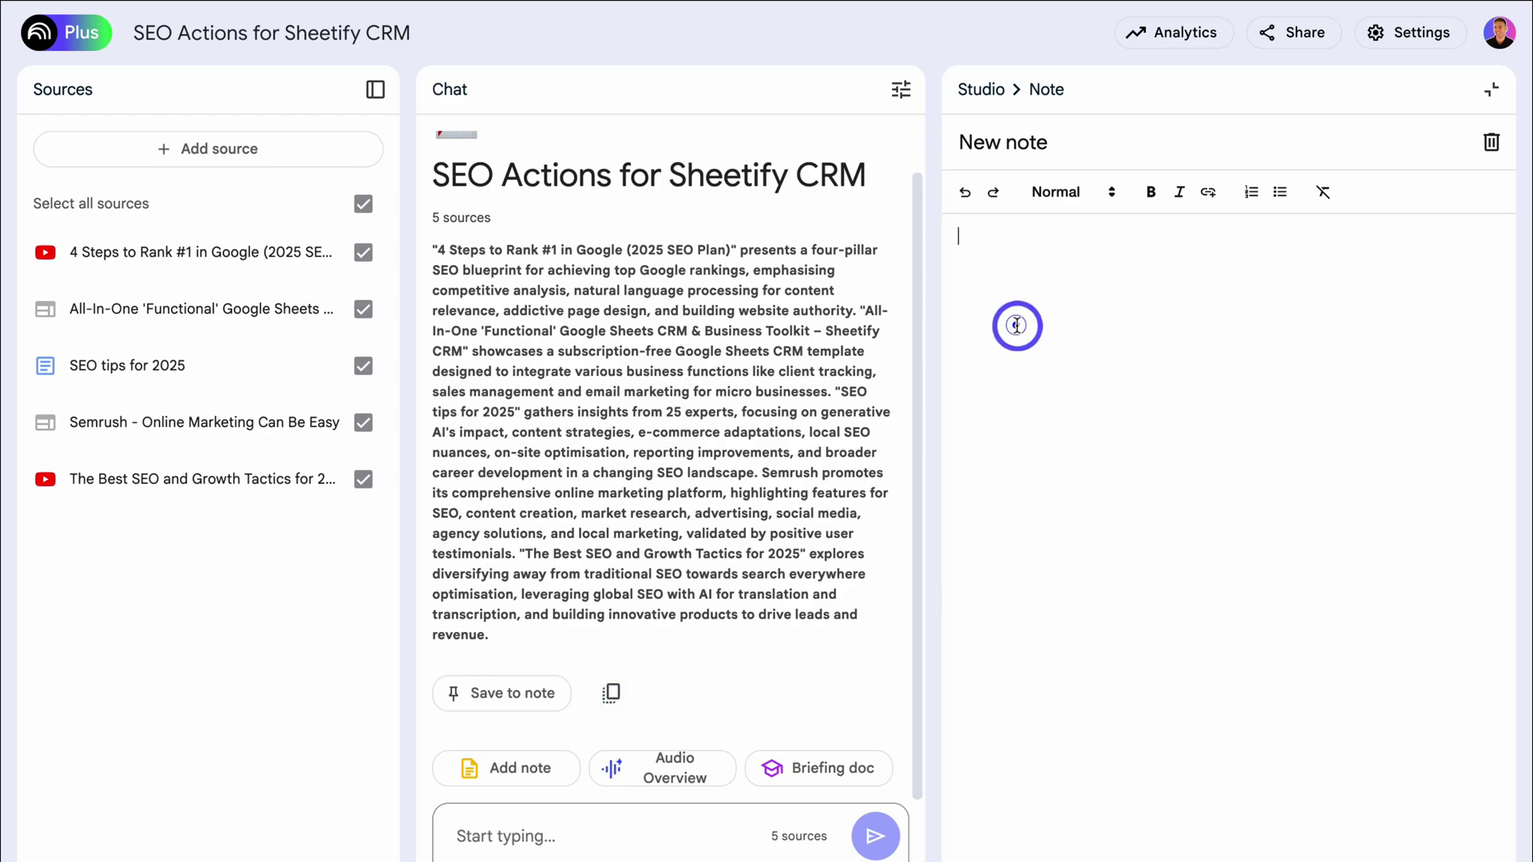
pyautogui.hotkey('ctrl', 'v')
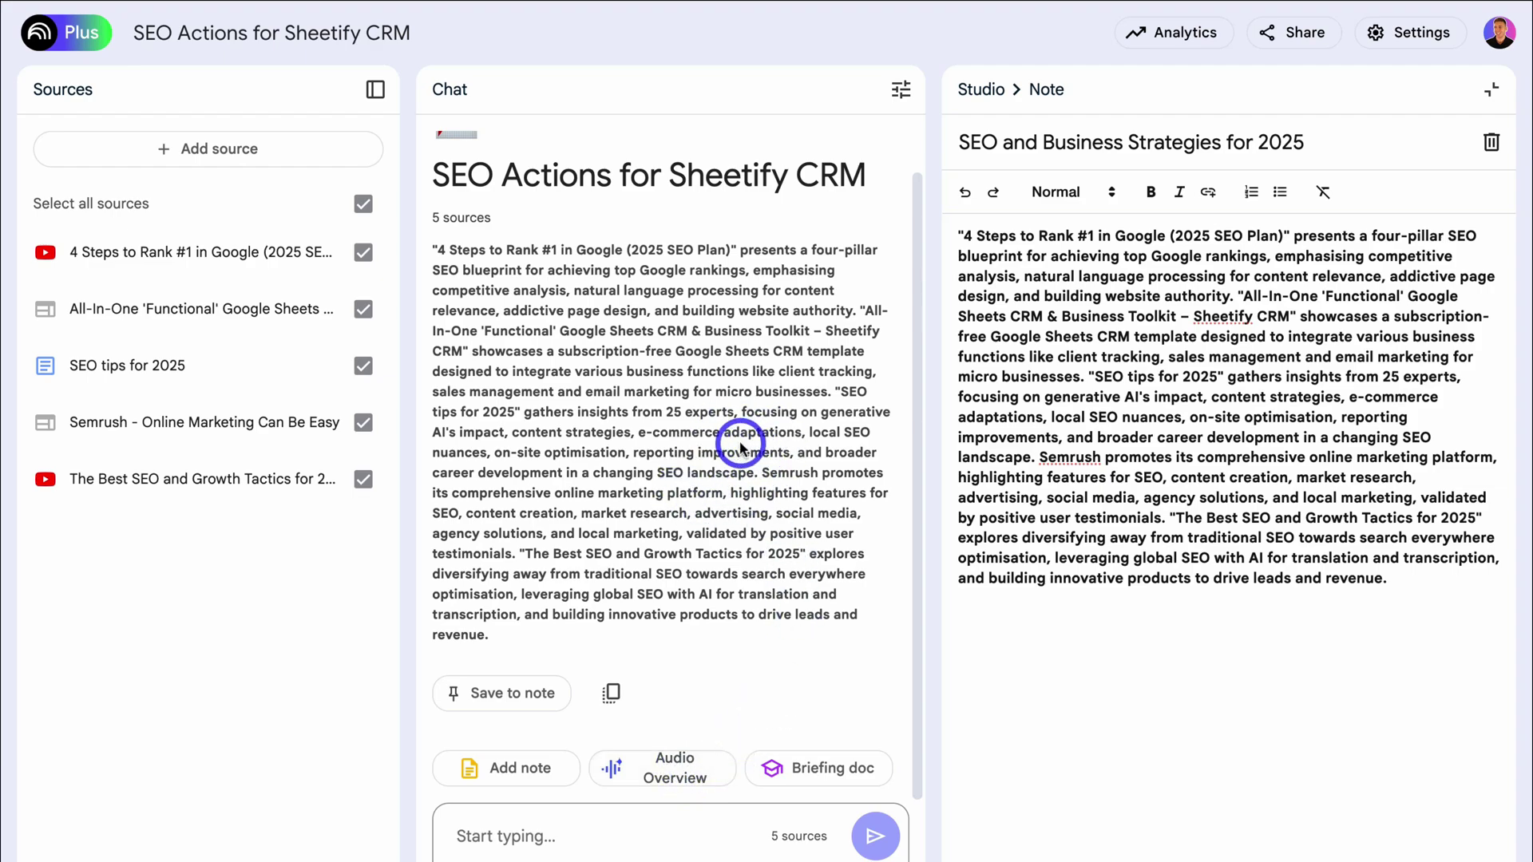
pyautogui.click(1491, 89)
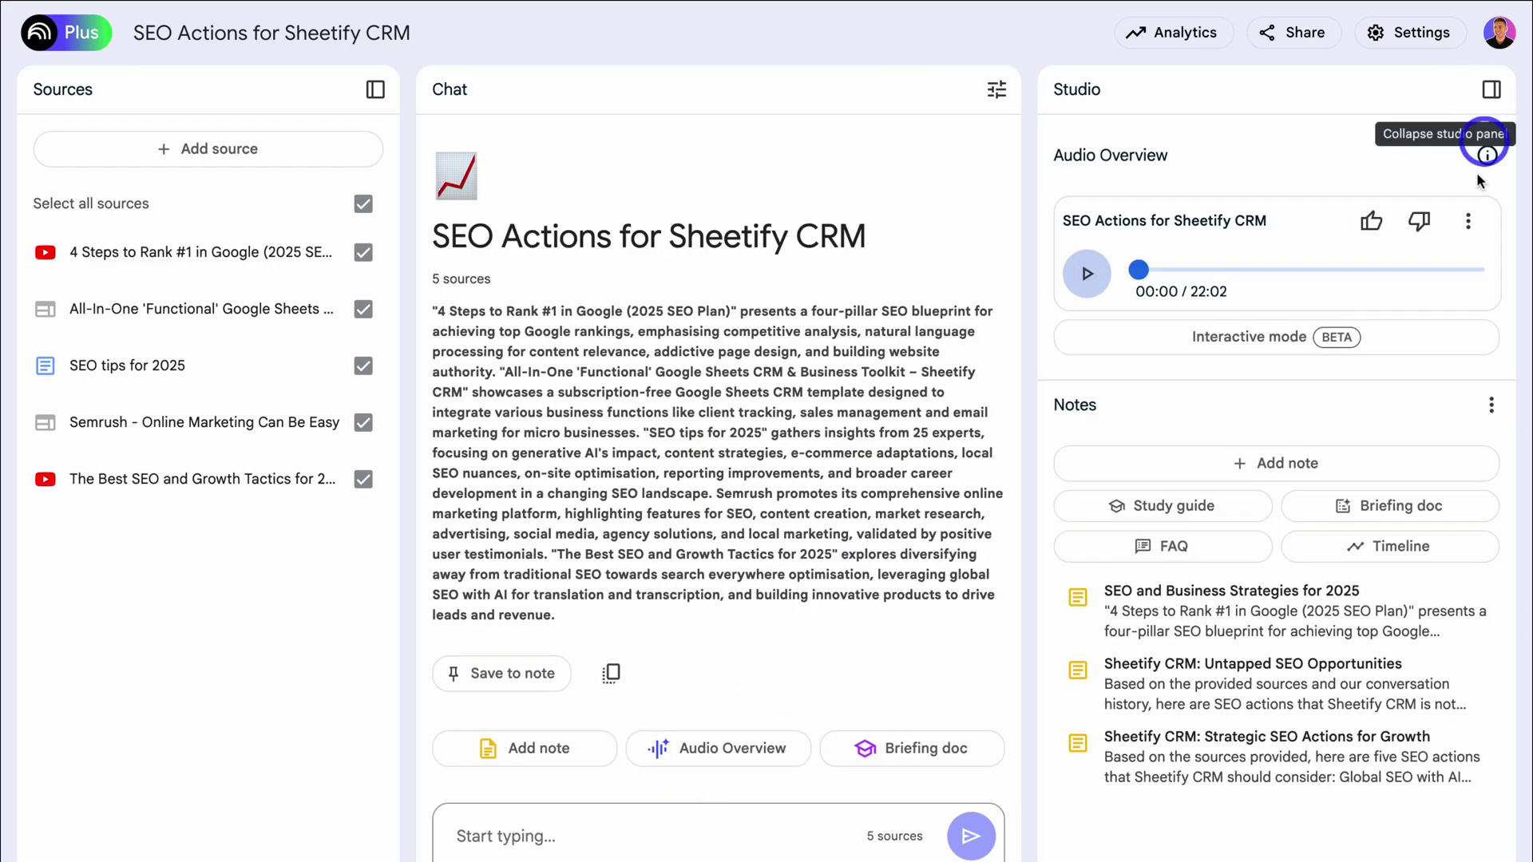
# Step: Generate a timeline and cast of characters from the sources as a fourth note
pyautogui.click(1439, 549)
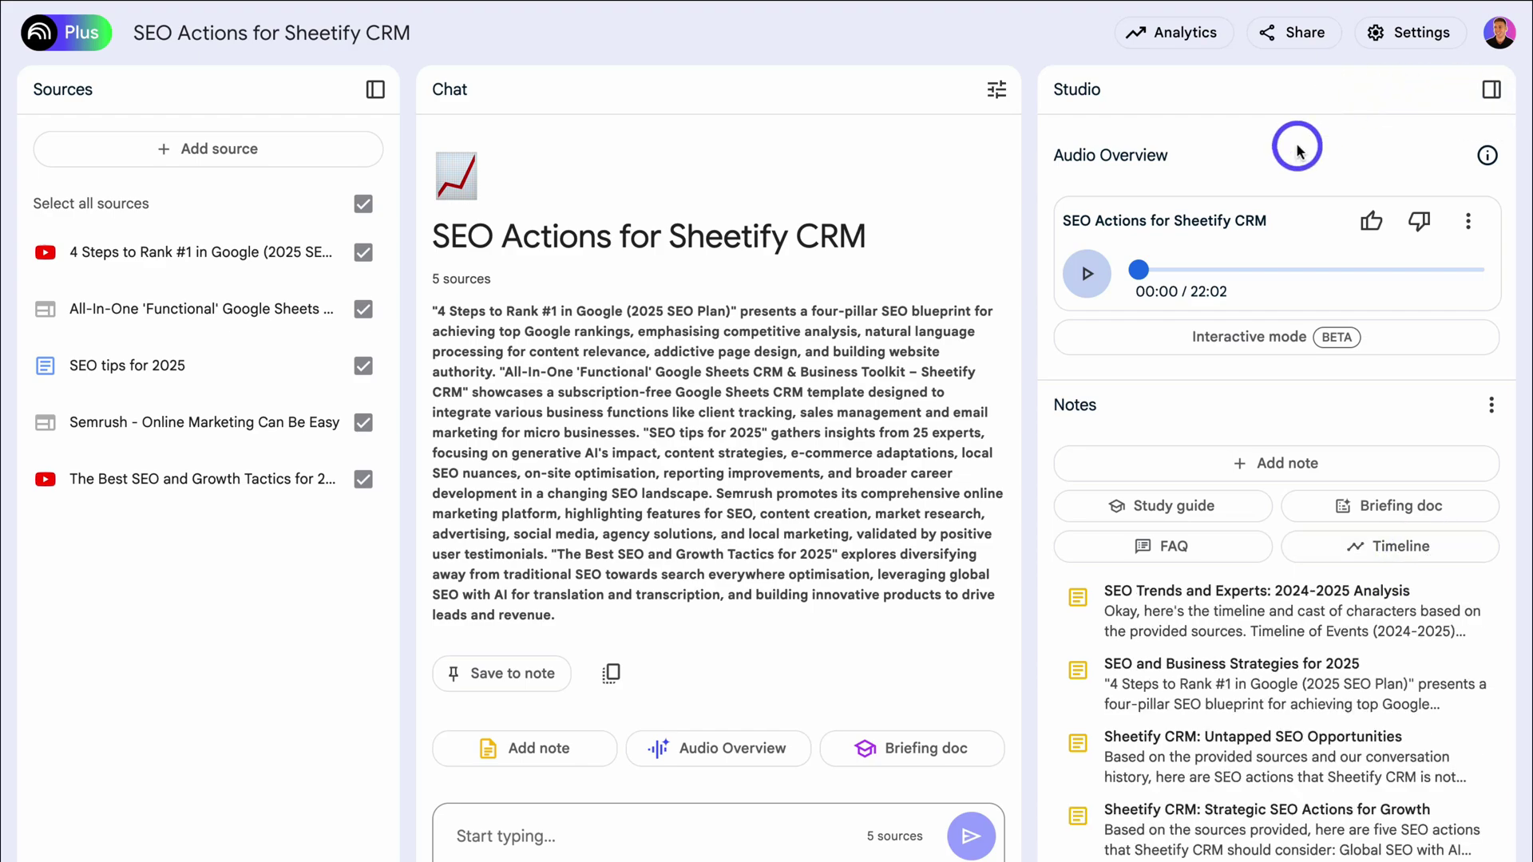